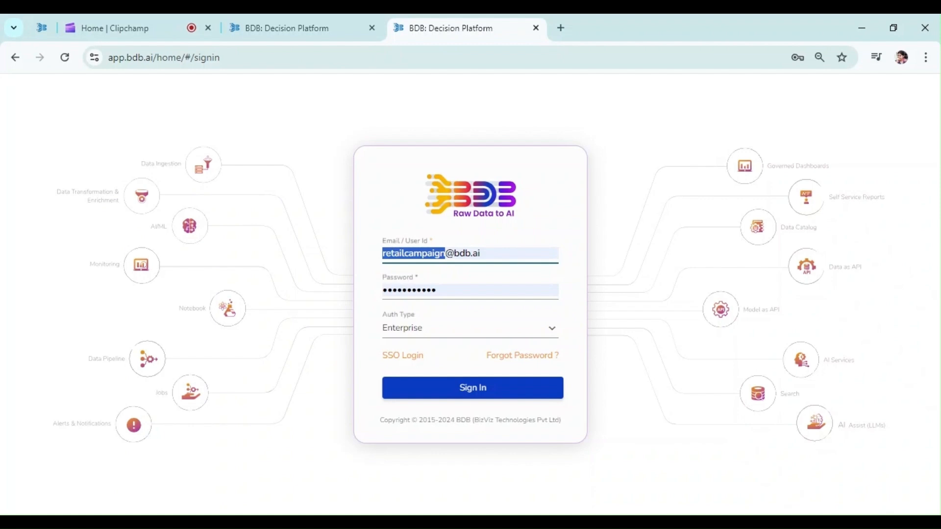
Step: Sign in to the platform and open the Data Center module
left_click(440, 397)
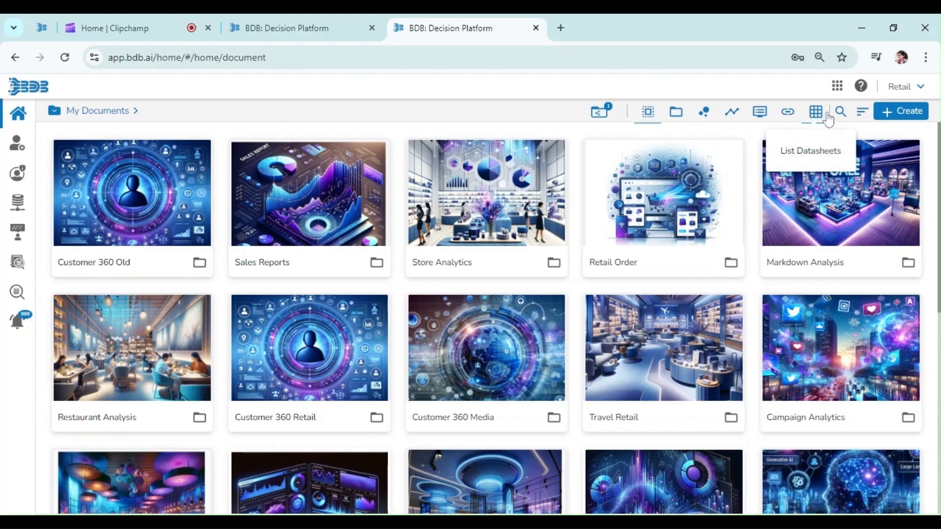
left_click(837, 88)
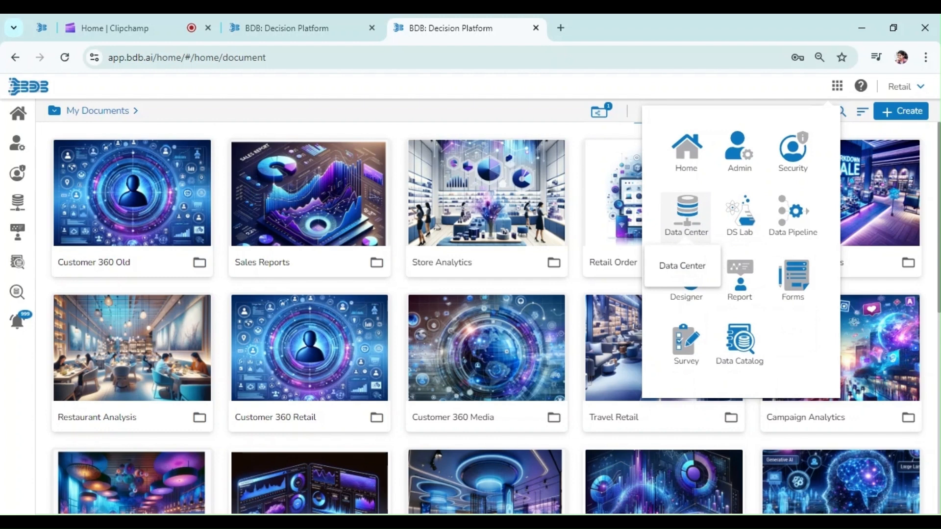
left_click(680, 232)
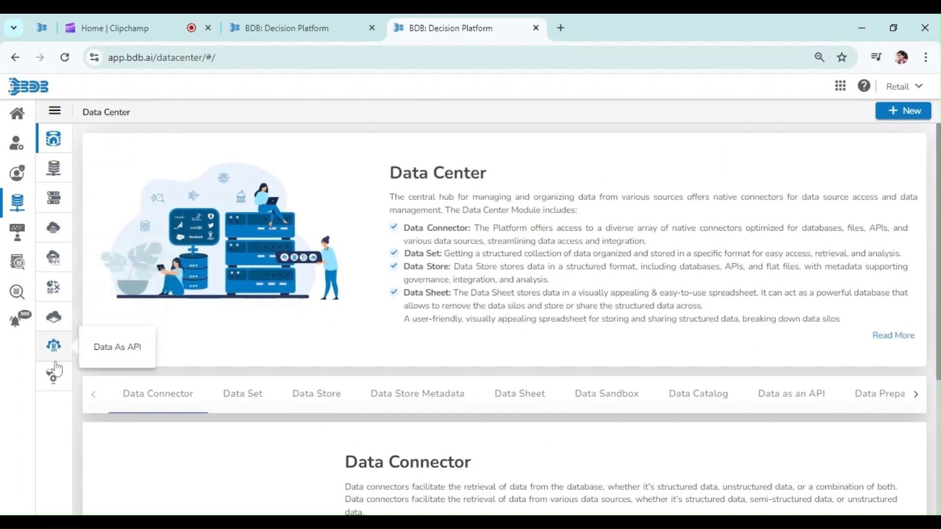
Step: Go to Data Sandbox and start creating a new data sandbox
left_click(54, 319)
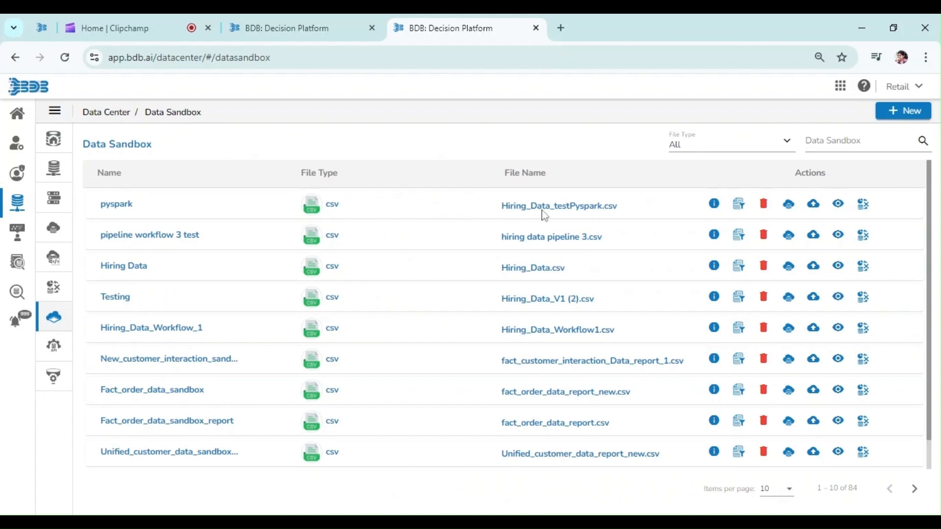
left_click(915, 122)
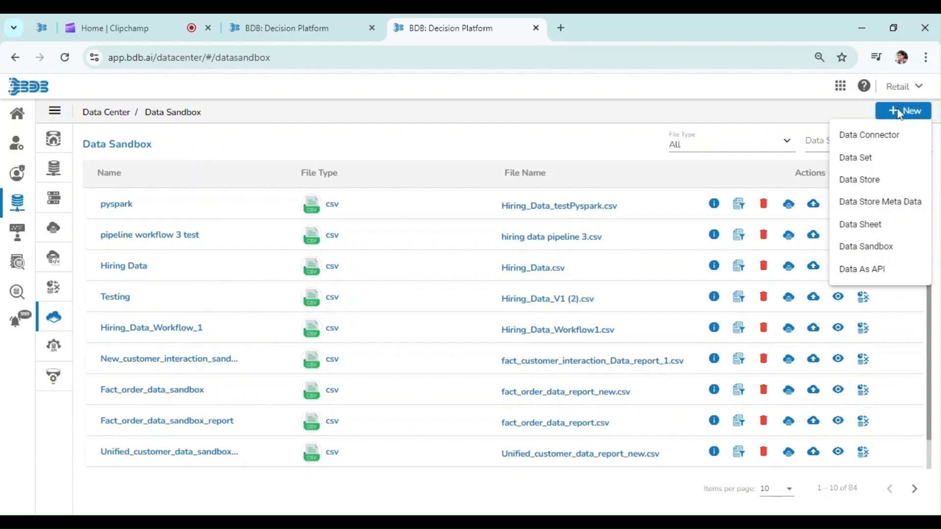
left_click(864, 249)
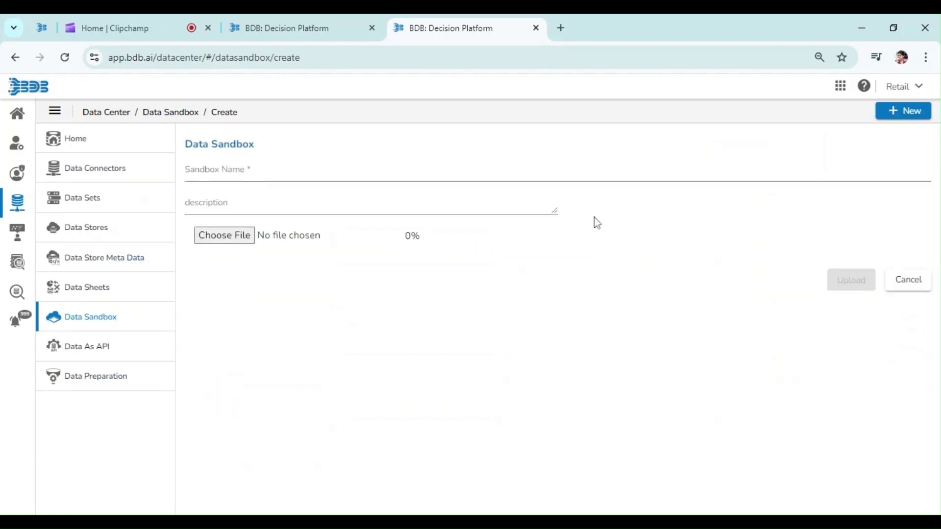
Step: Name the new sandbox Restaurant_Sales_Data and give it the description Job Workflow
left_click(495, 192)
type("Restaurant")
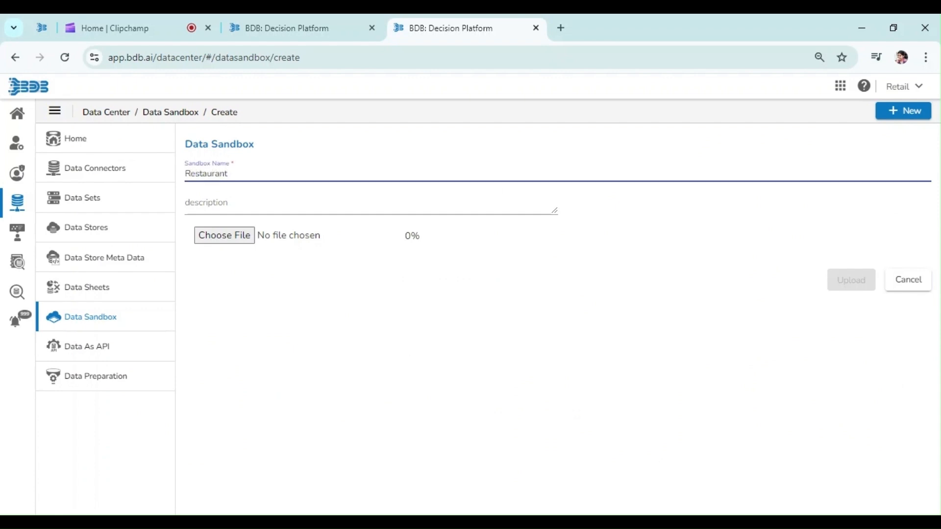
type("_Sales_Data")
left_click(220, 205)
type("Workflow3")
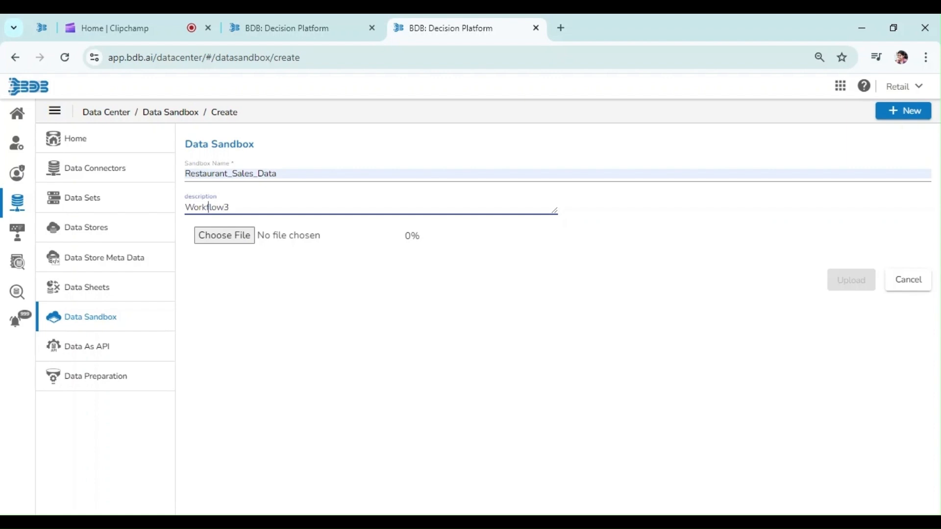
type("Job")
Step: Choose the file Resturant_Sales_Data1.csv and upload it to the sandbox
left_click(230, 245)
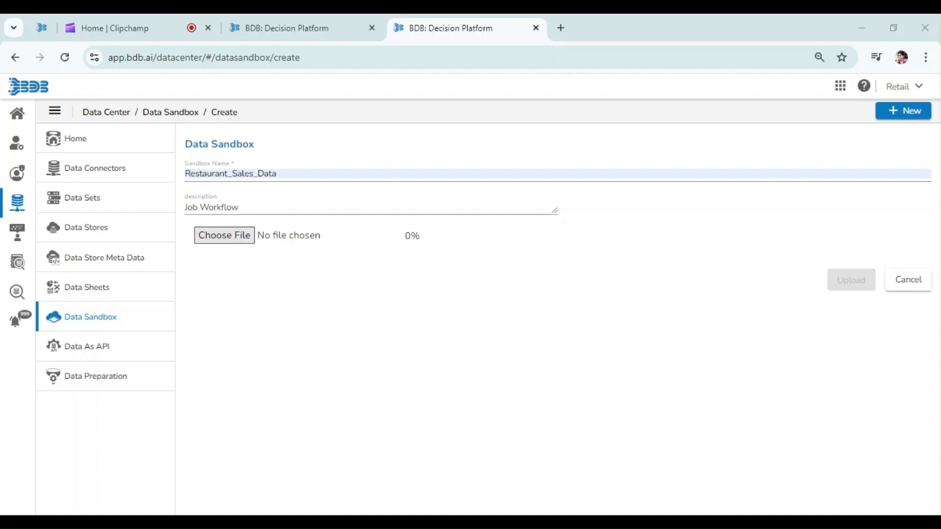
double_click(439, 137)
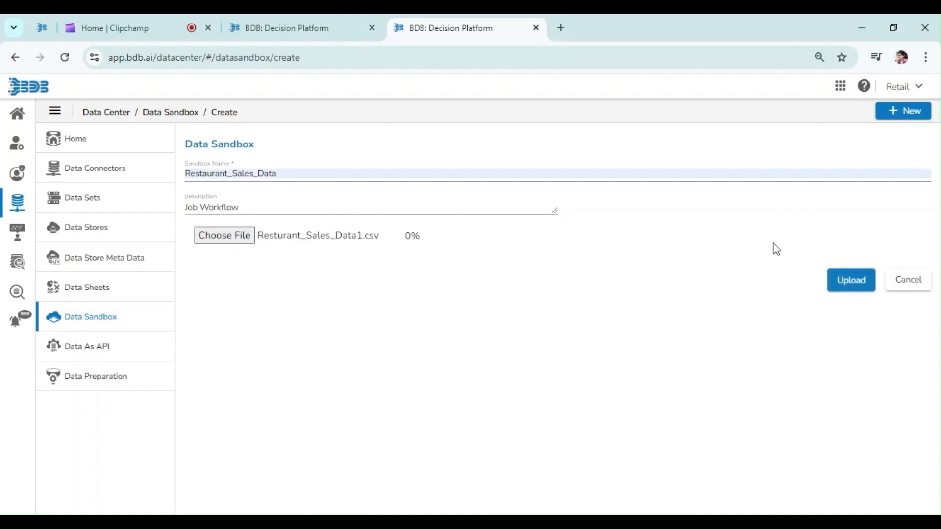
left_click(849, 290)
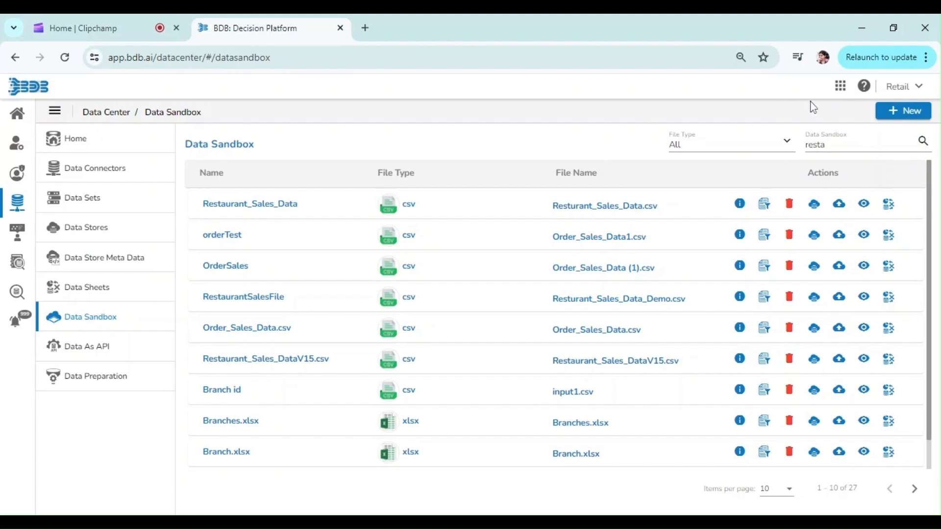
Step: Open DS Lab and start creating a new project
left_click(839, 88)
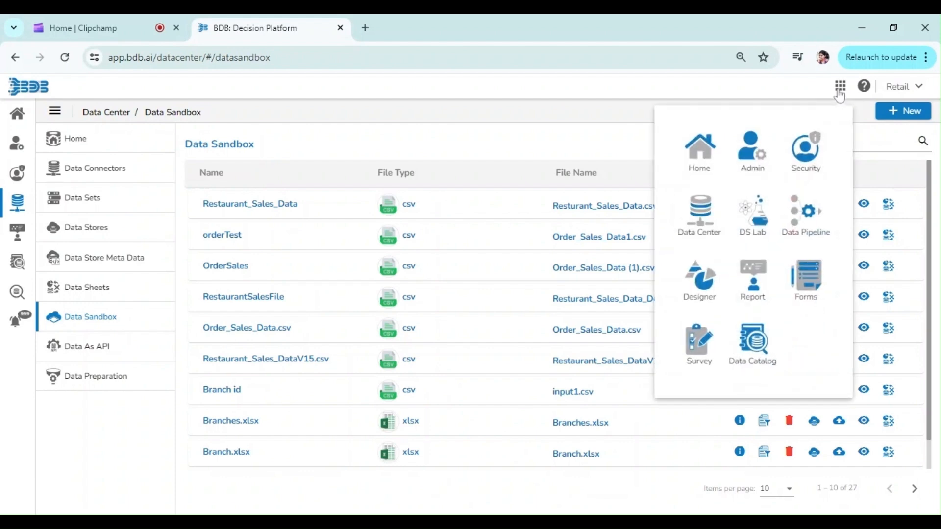
left_click(752, 212)
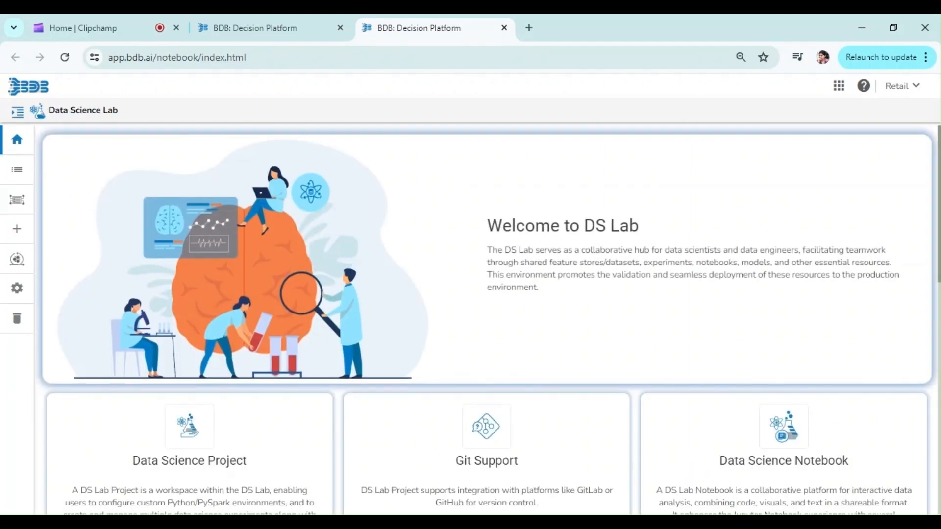
left_click(17, 230)
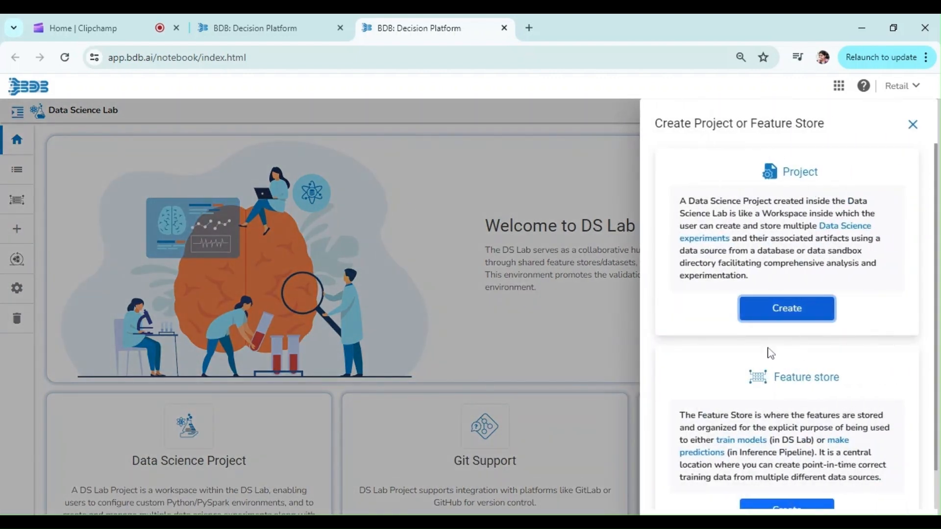
left_click(781, 310)
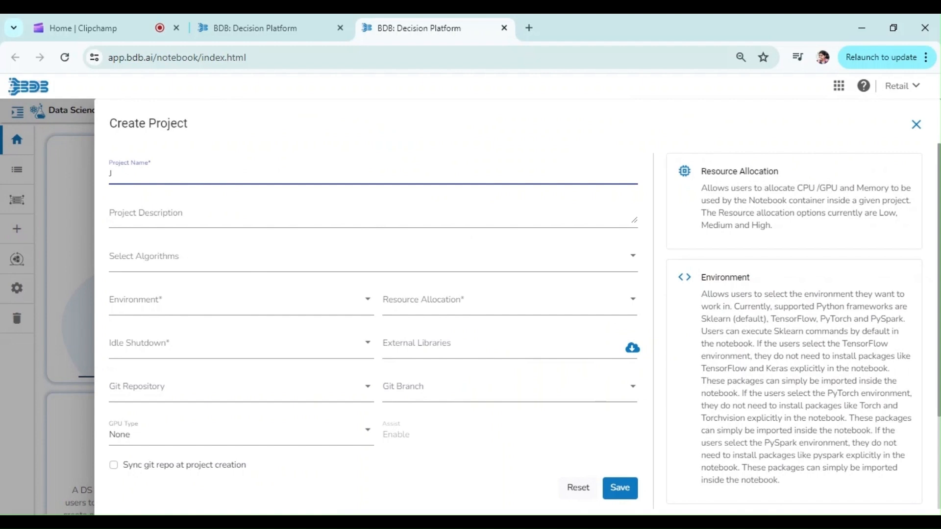
Step: Name the project Job Workflow with the description Pyspark job workflow3
type("Job Workflow")
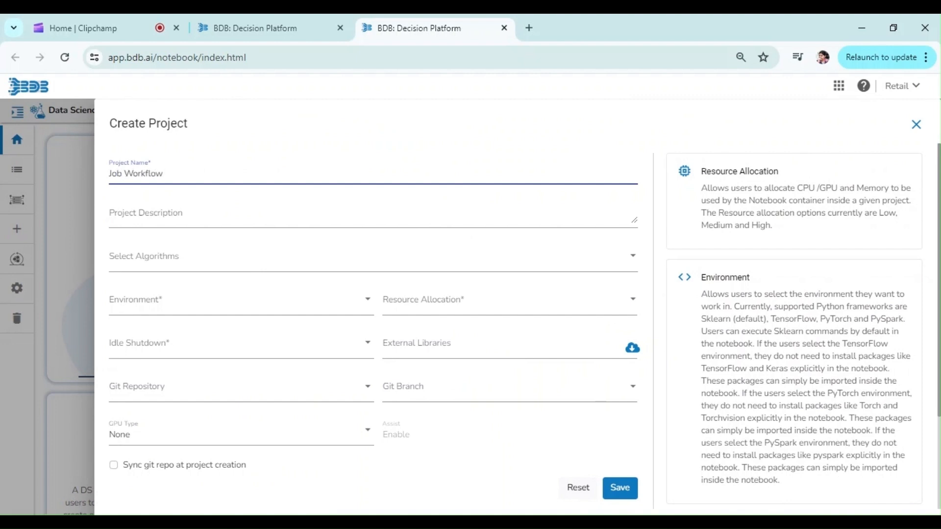
left_click(428, 219)
type("Pyspark")
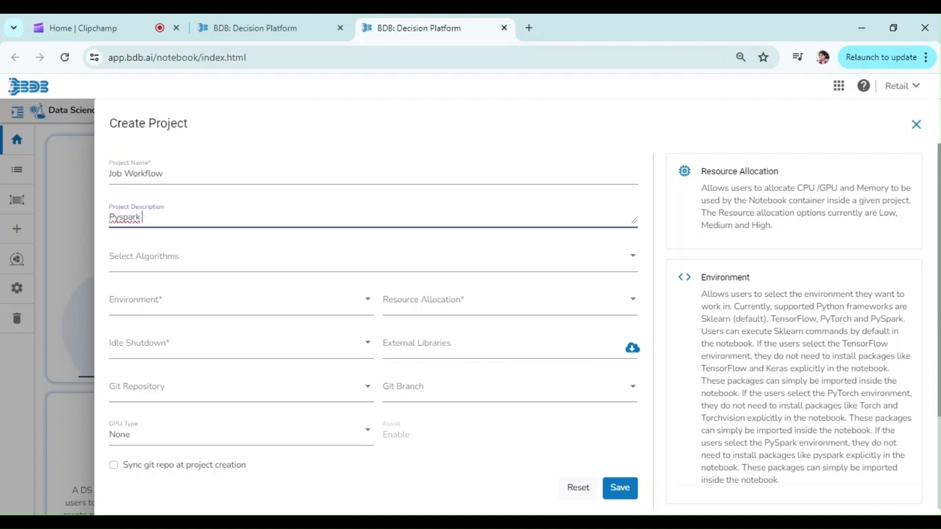
type(" jb workflow3")
key("Left")
type("o")
Step: Select the Classification algorithm and the PySpark environment for the project
left_click(392, 260)
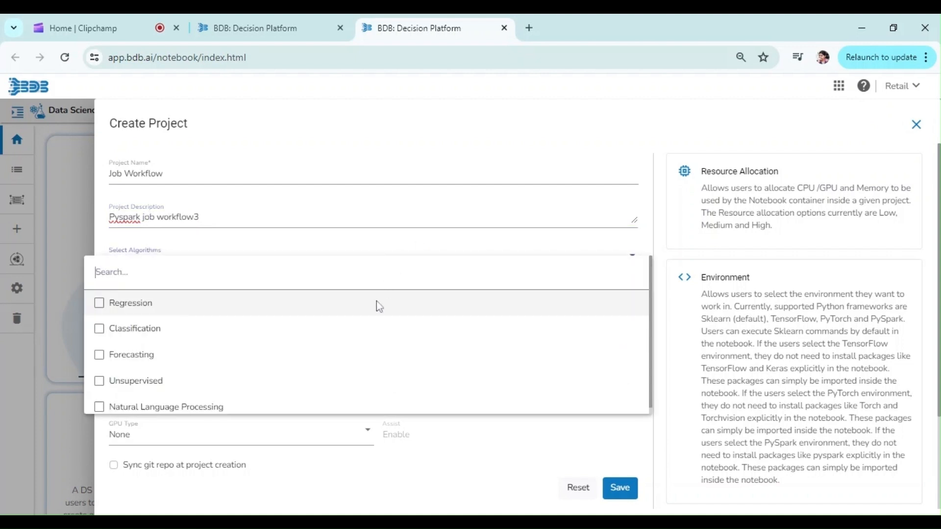
left_click(367, 329)
left_click(324, 510)
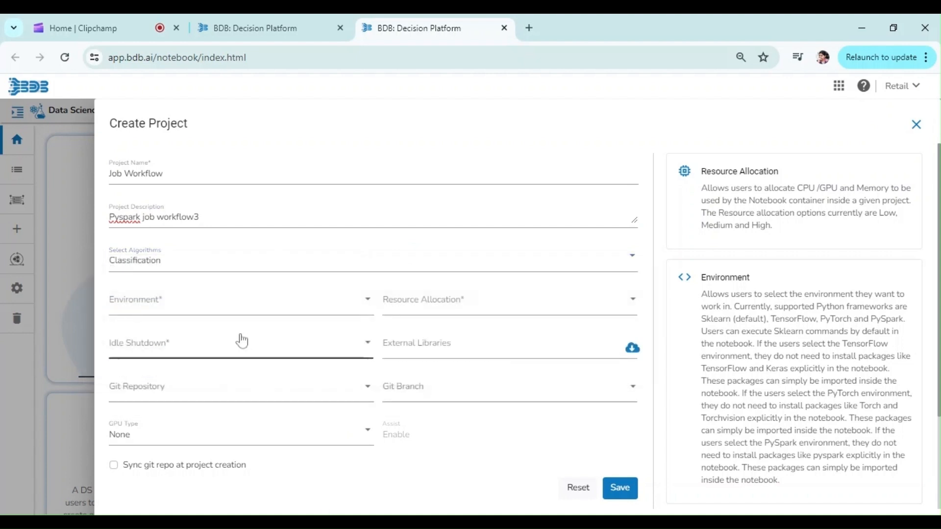
left_click(219, 312)
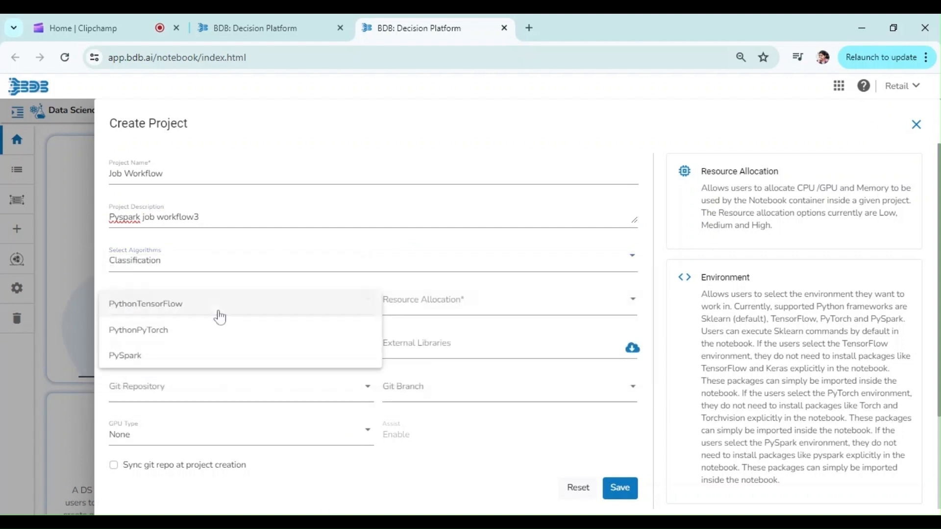
left_click(191, 364)
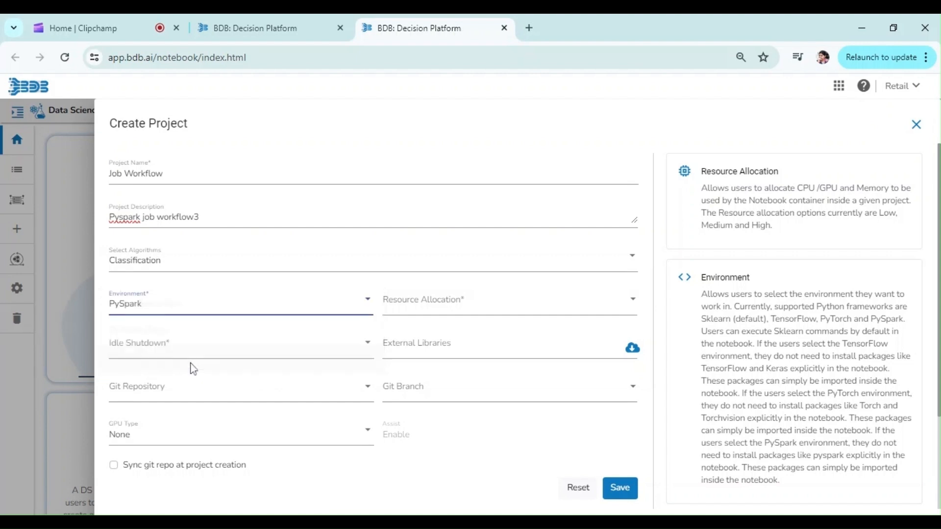
Step: Set resource allocation to low and idle shutdown to 2h
left_click(415, 303)
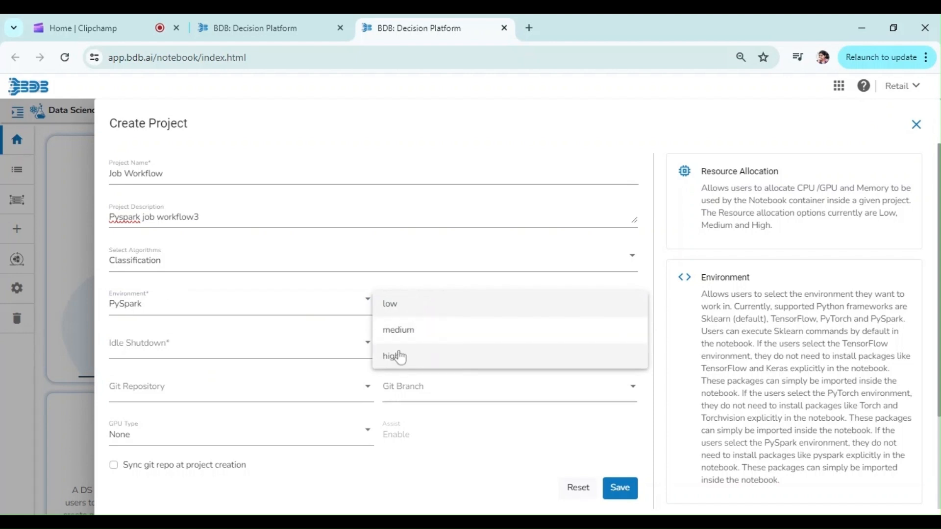
left_click(394, 309)
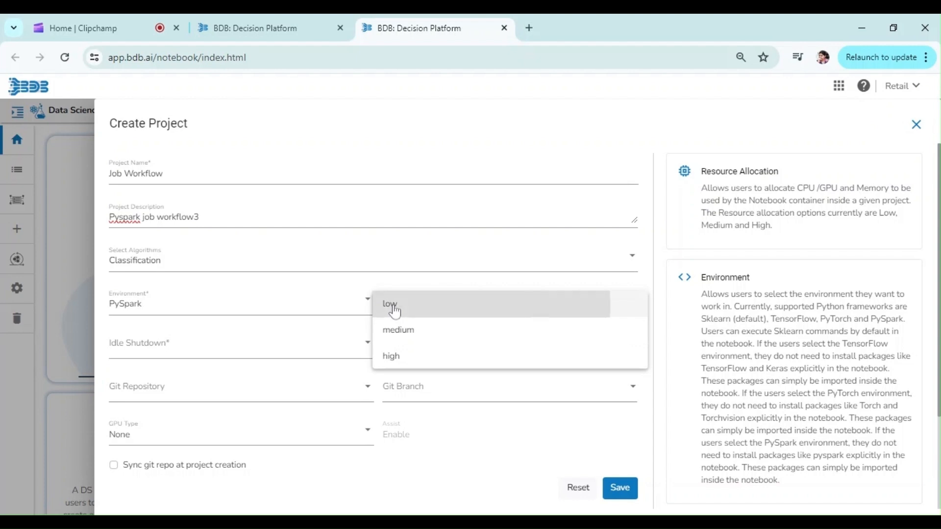
left_click(327, 357)
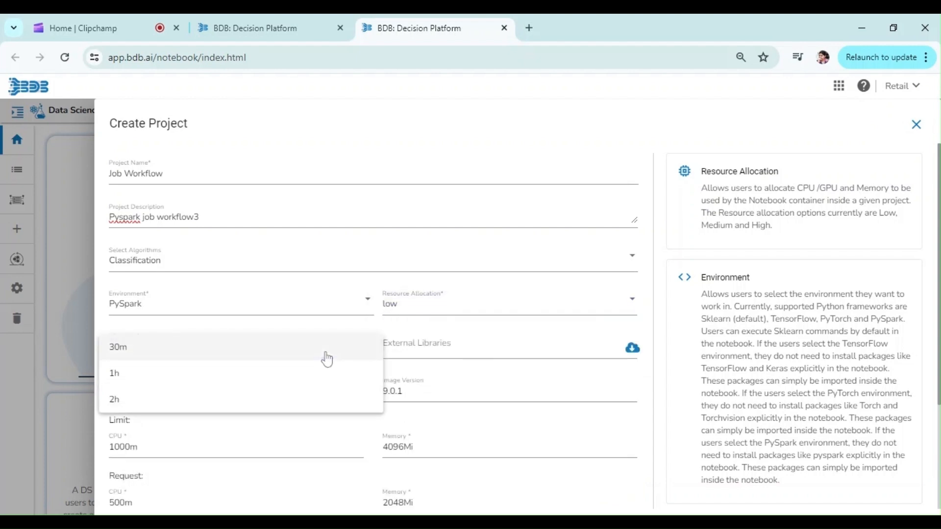
left_click(304, 383)
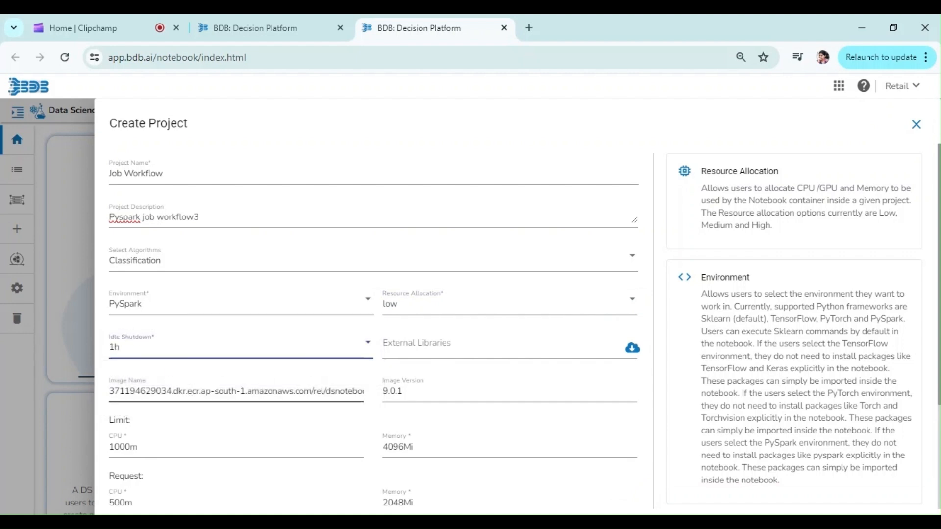
key("Down")
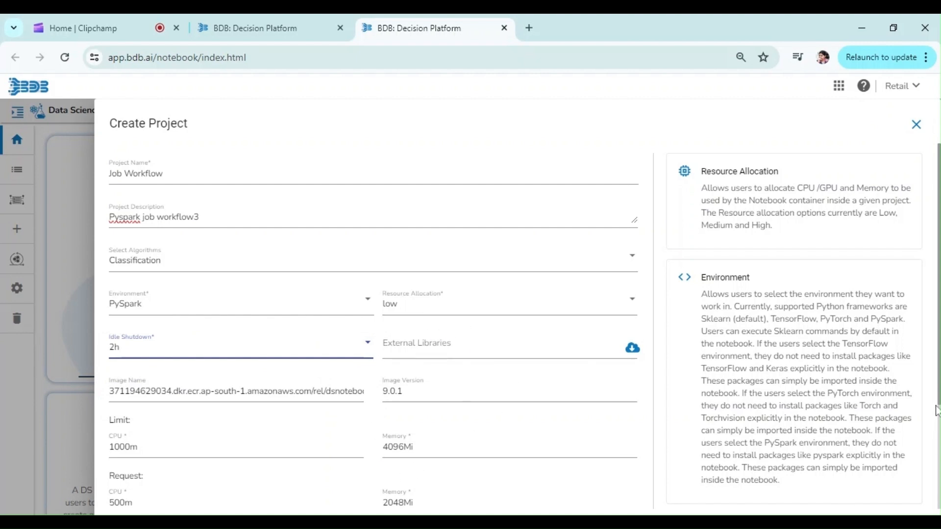
Step: Save the new Job Workflow project
left_click_drag(936, 400, 937, 446)
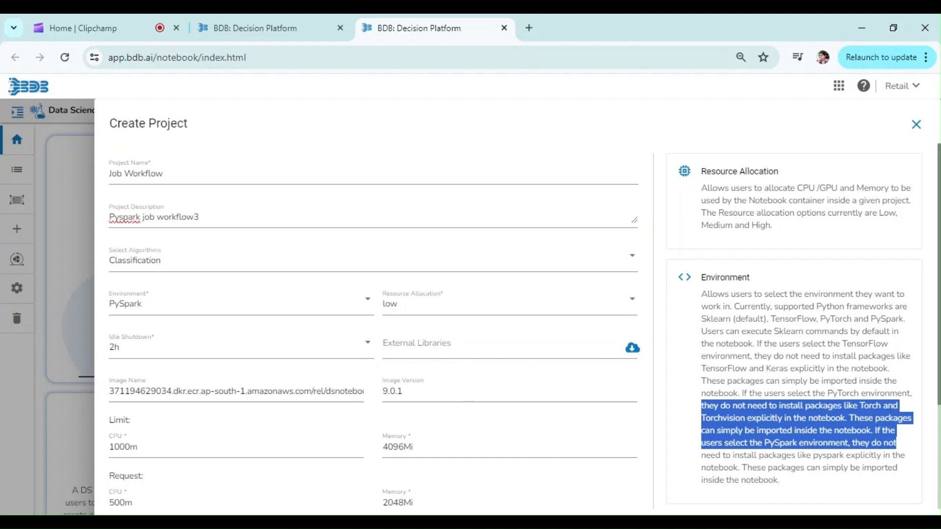
scroll(910, 458, "down", 3)
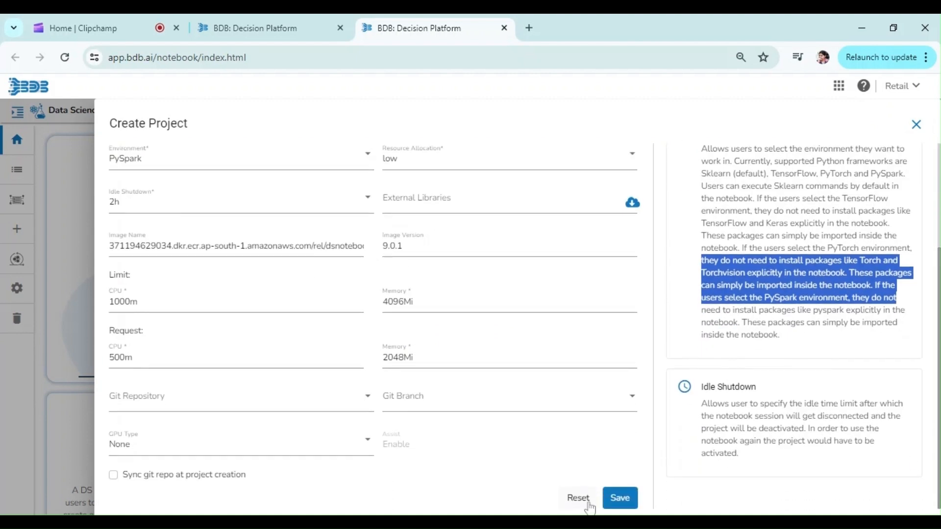
left_click(620, 498)
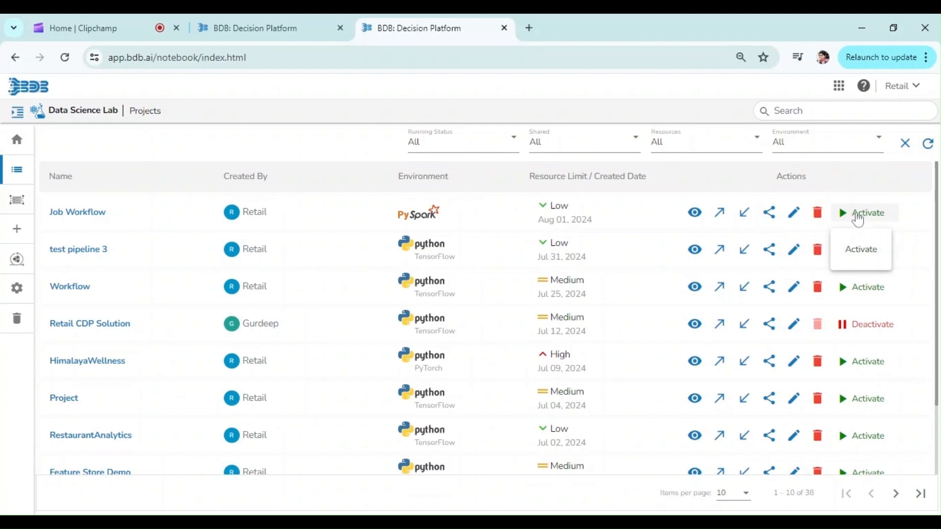
Step: Activate the Job Workflow project and open its workspace
left_click(859, 215)
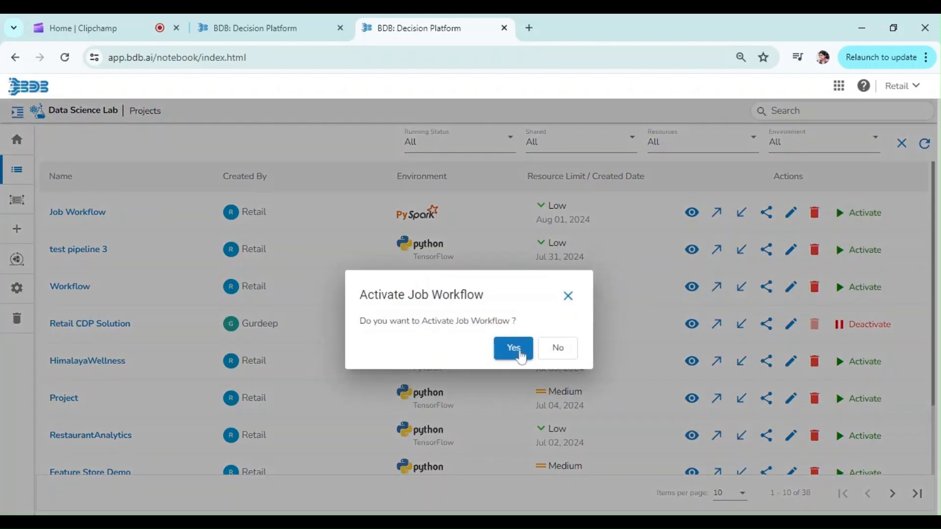
left_click(506, 359)
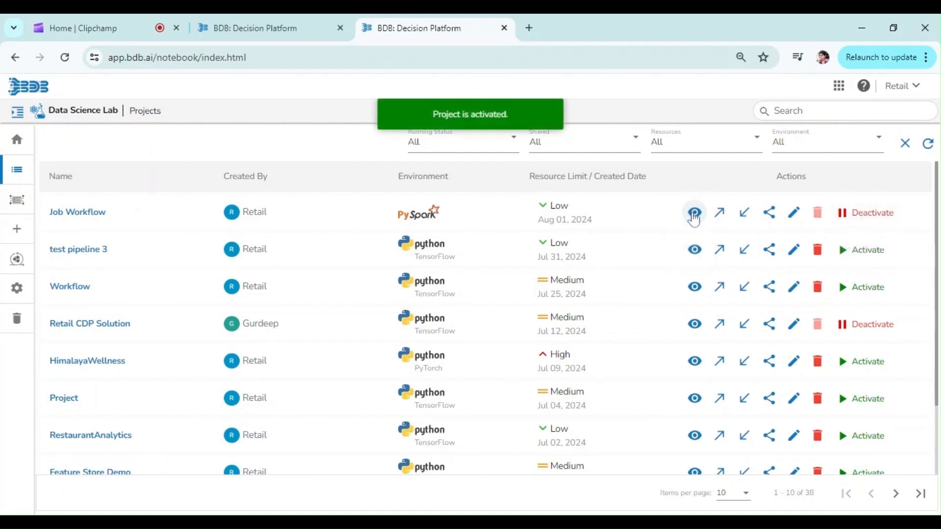
left_click(695, 214)
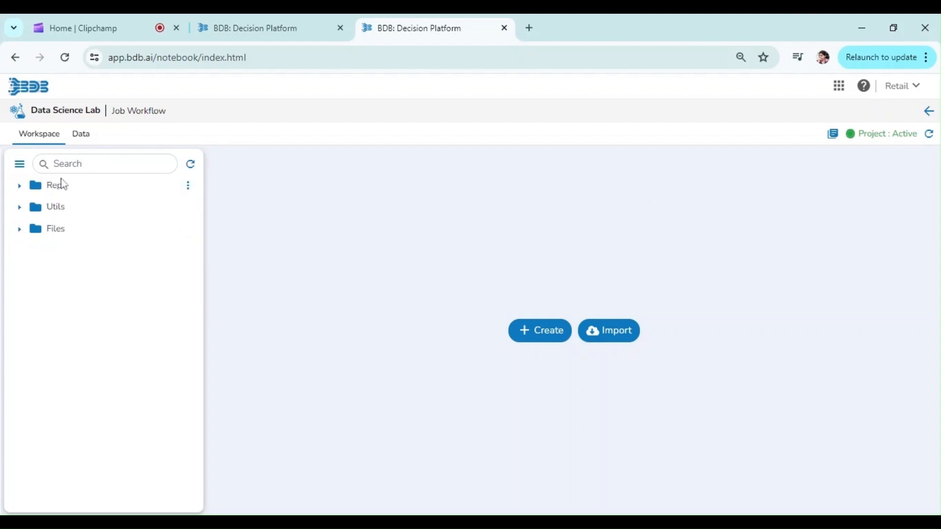
Step: Create a new repo notebook named Workflow3 with the description "Pyspark Jo" and save it
left_click(188, 186)
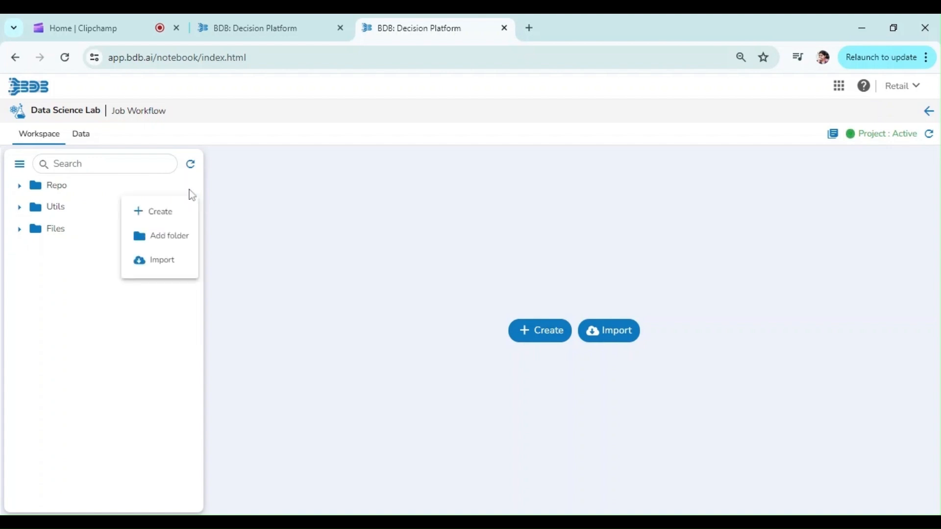
left_click(169, 215)
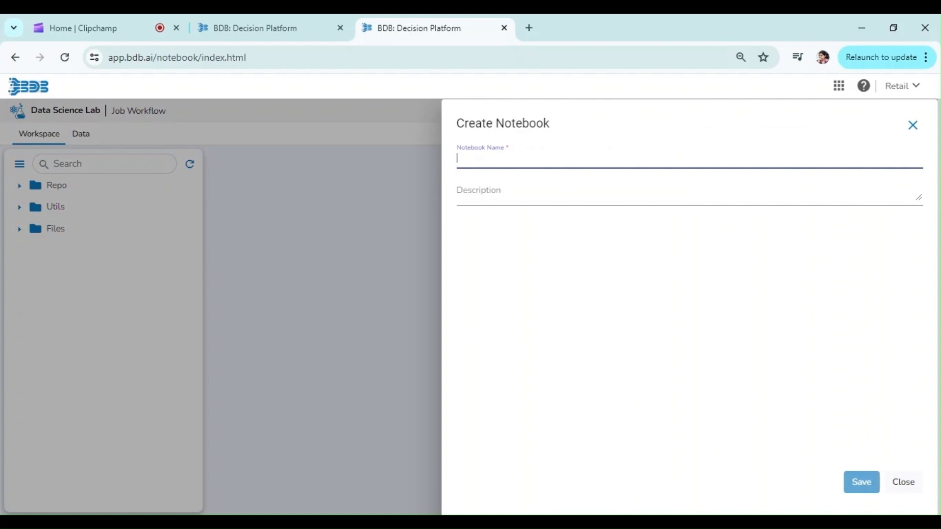
type("Workflow3")
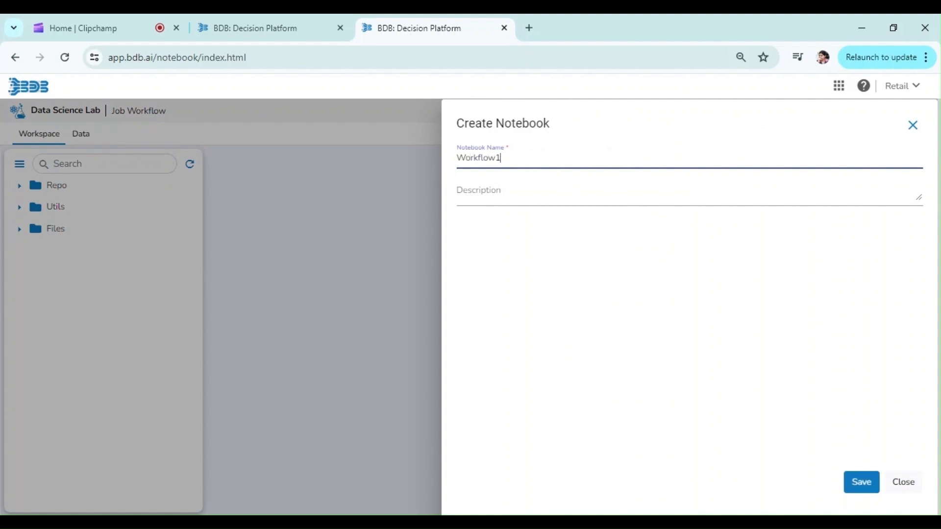
left_click(499, 206)
type("Pyspark Job")
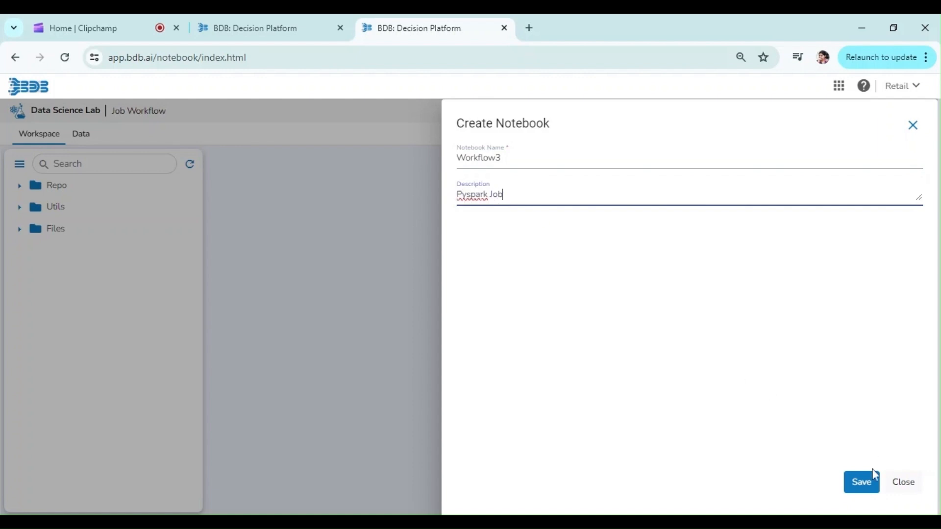
left_click(857, 485)
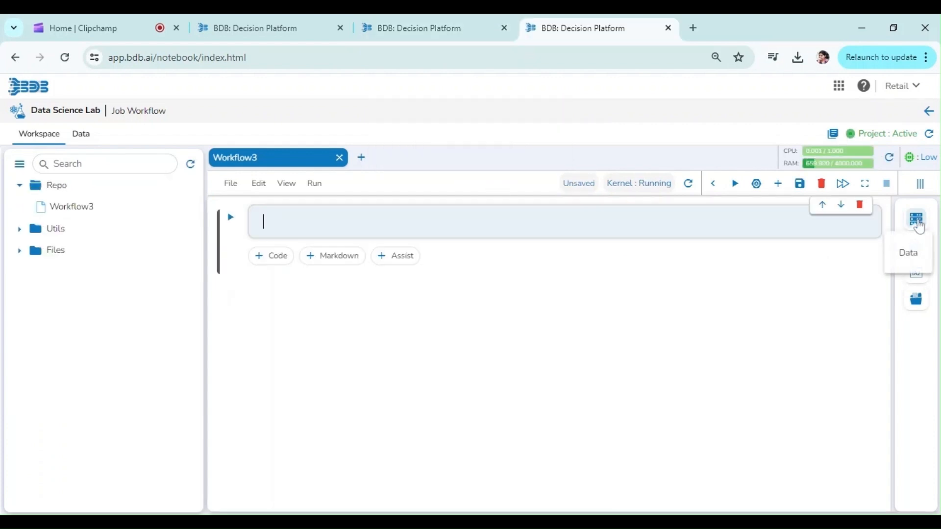
Step: Add the Restaurant_Sales_Data file from Data Sandbox Files to the notebook's data
left_click(917, 223)
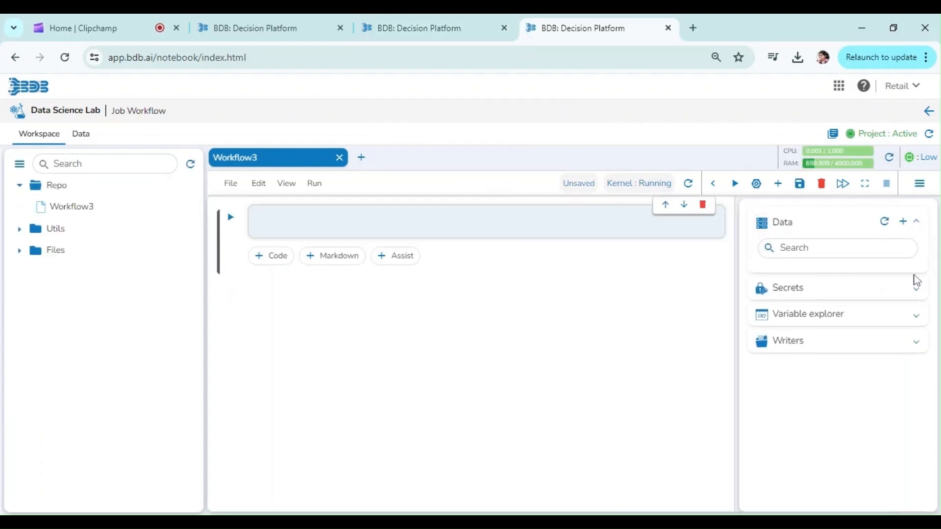
left_click(903, 223)
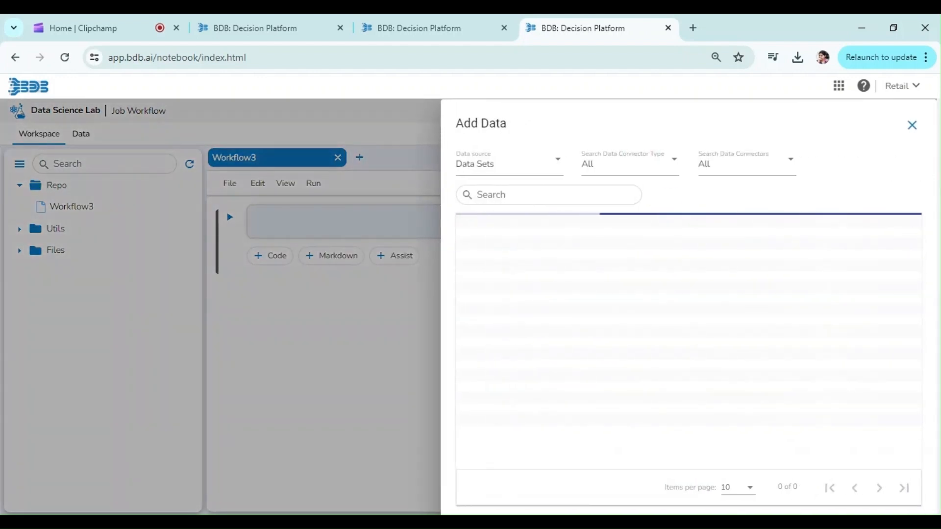
left_click(523, 172)
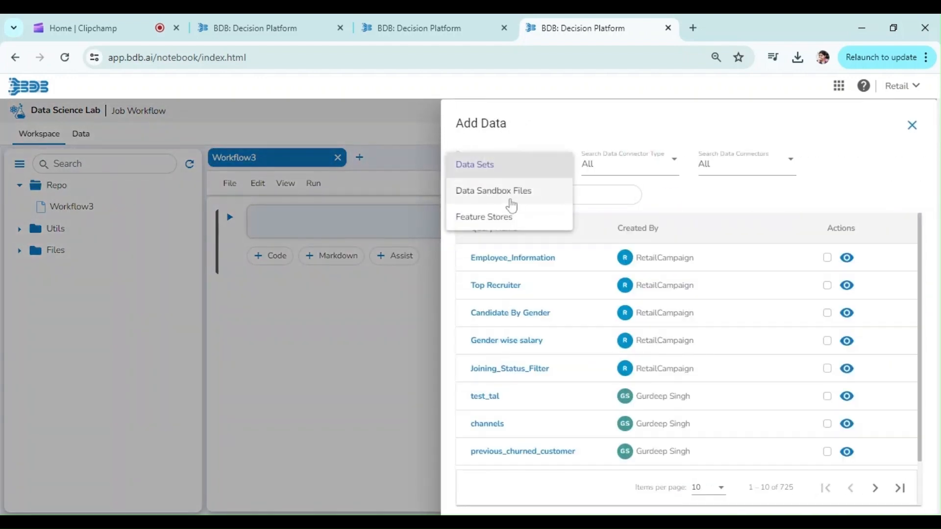
left_click(539, 196)
left_click(827, 259)
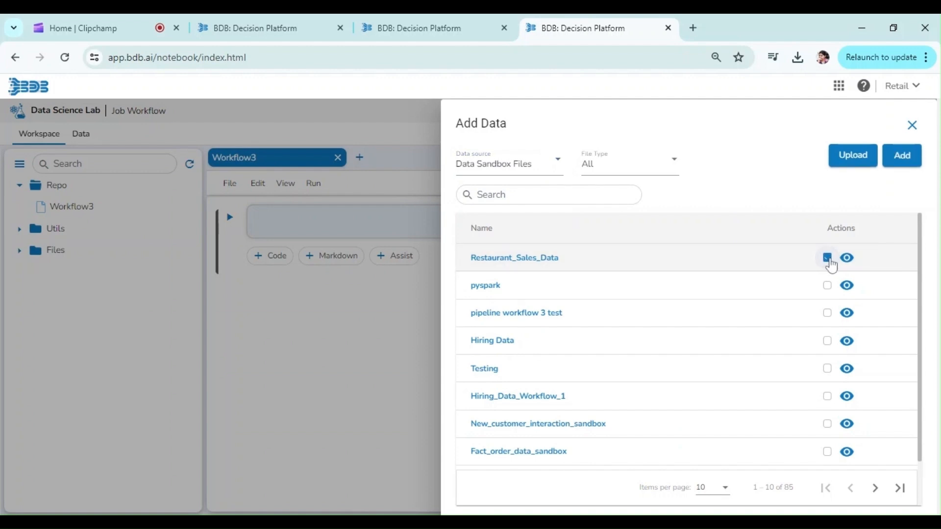
left_click(899, 155)
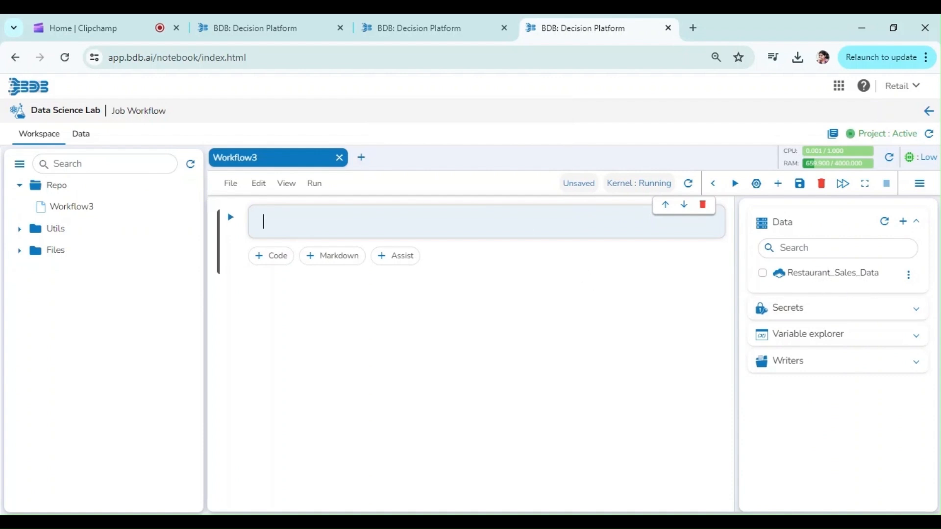
Step: Insert the Restaurant_Sales_Data loading code into the cell, rename its dataframe variable to df, and run it
left_click(762, 274)
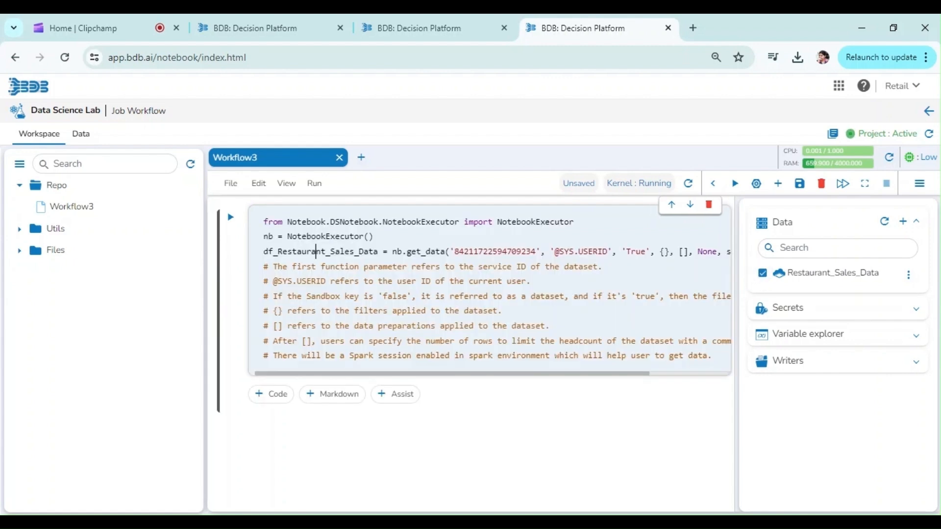
double_click(316, 251)
type("df")
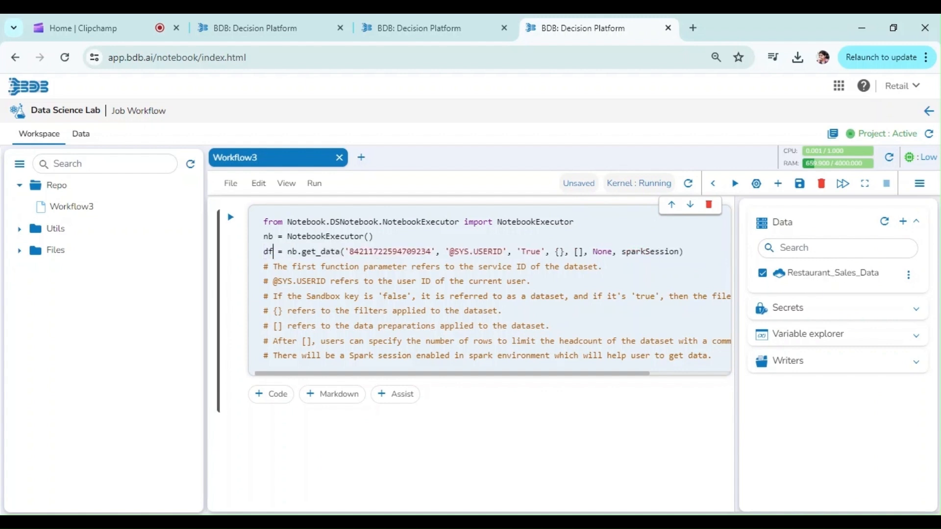
left_click(230, 219)
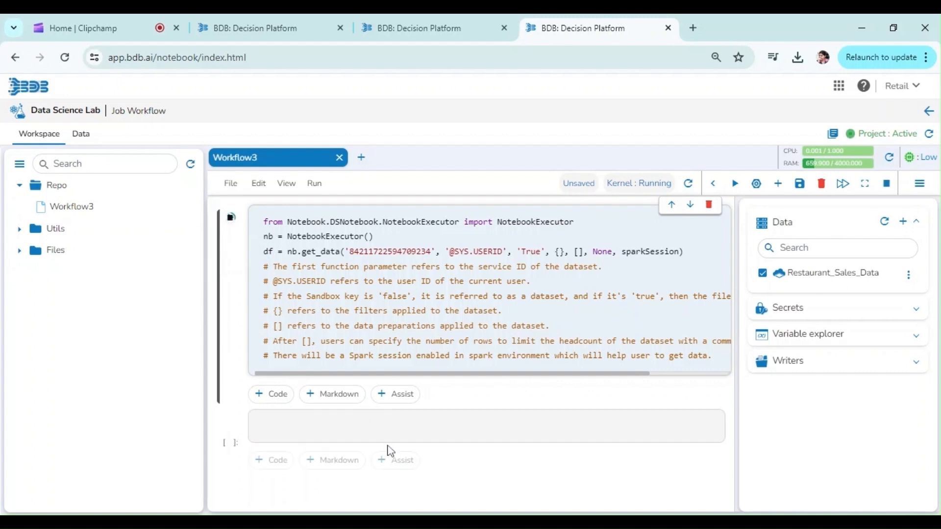
Step: Add a new cell that displays df and run it
left_click(266, 426)
type("df")
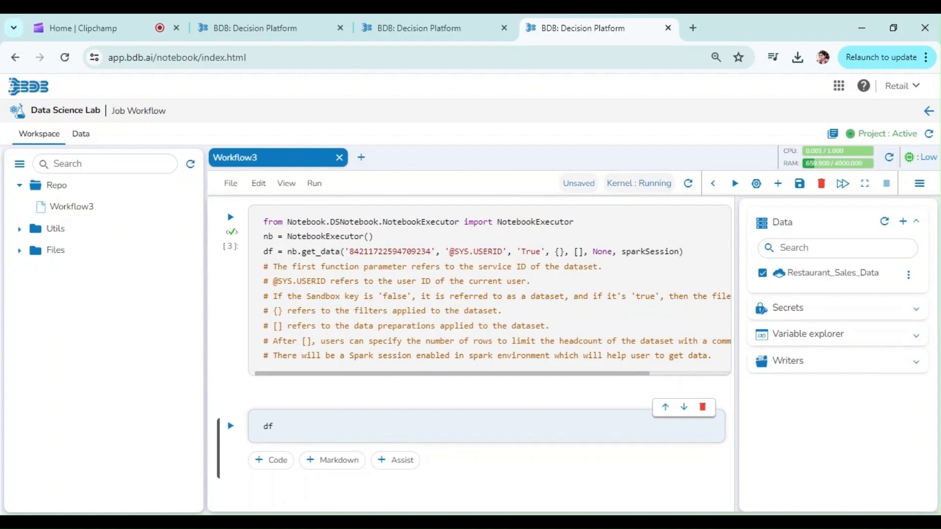
type(".s")
key("BackSpace")
left_click(230, 426)
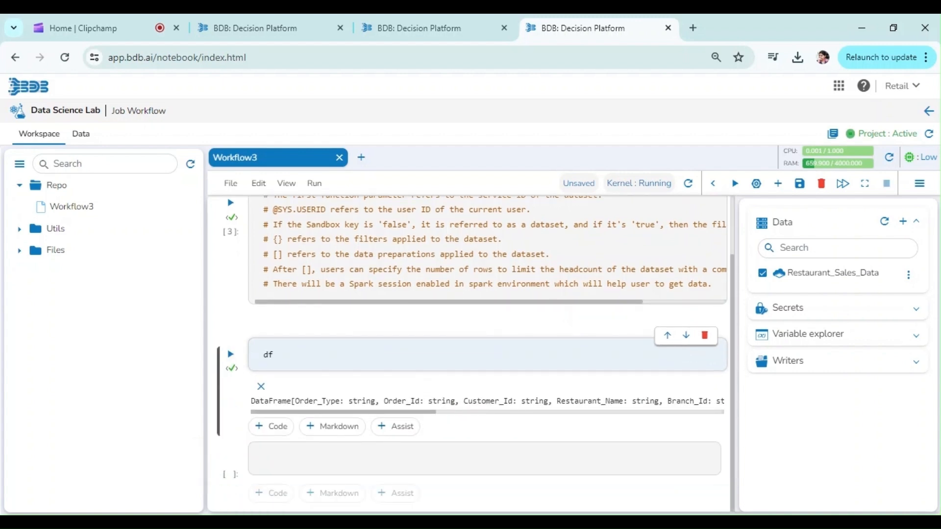
Step: Insert the ClickHouse writer code into a new cell from the Writers section
left_click(819, 369)
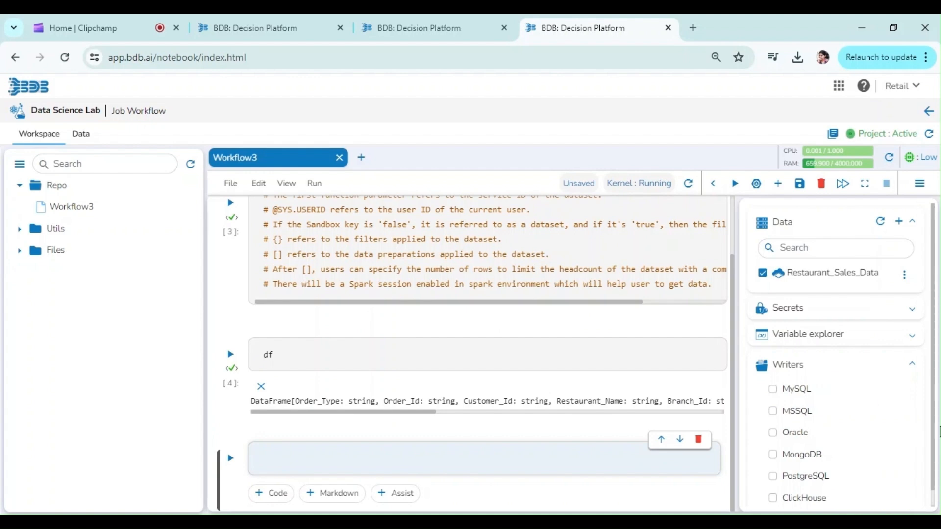
left_click_drag(934, 428, 934, 481)
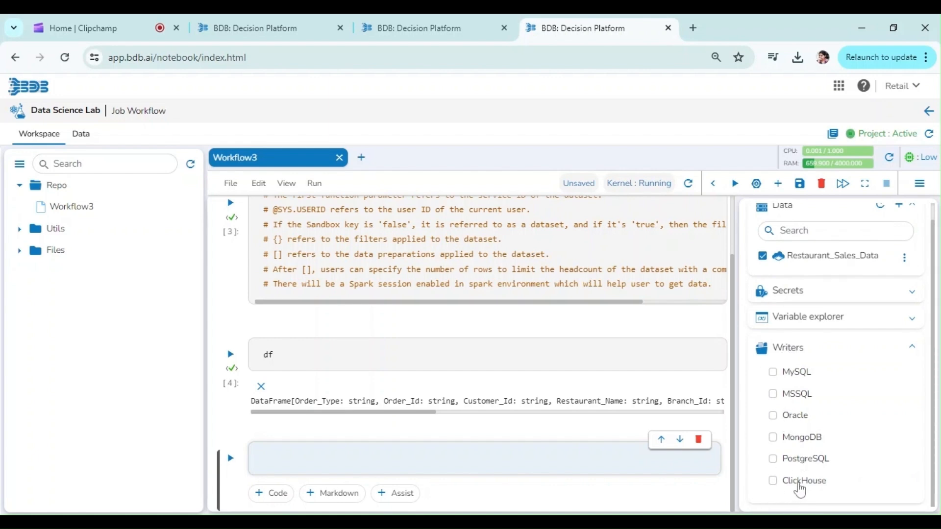
left_click(774, 482)
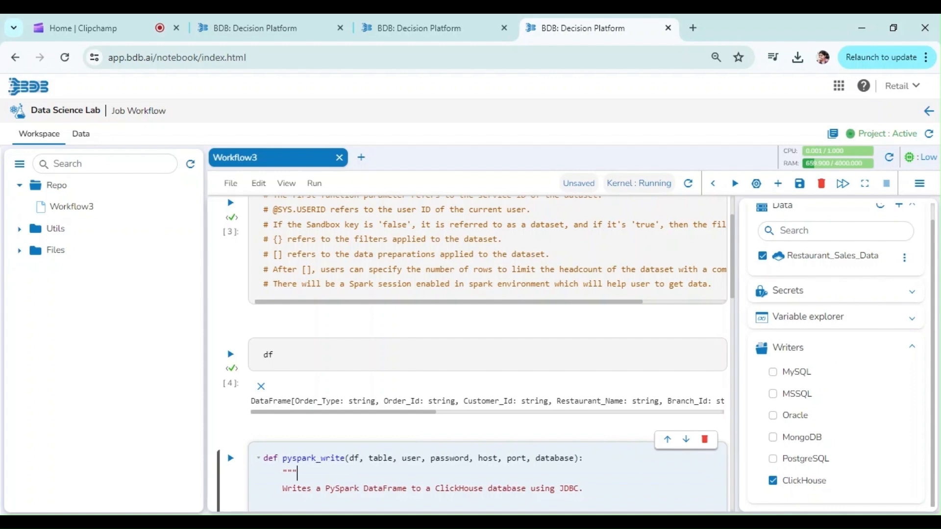
Step: Copy the ClickHouse writer code into the first cell below the data-loading code
key("ctrl+a")
key("ctrl+c")
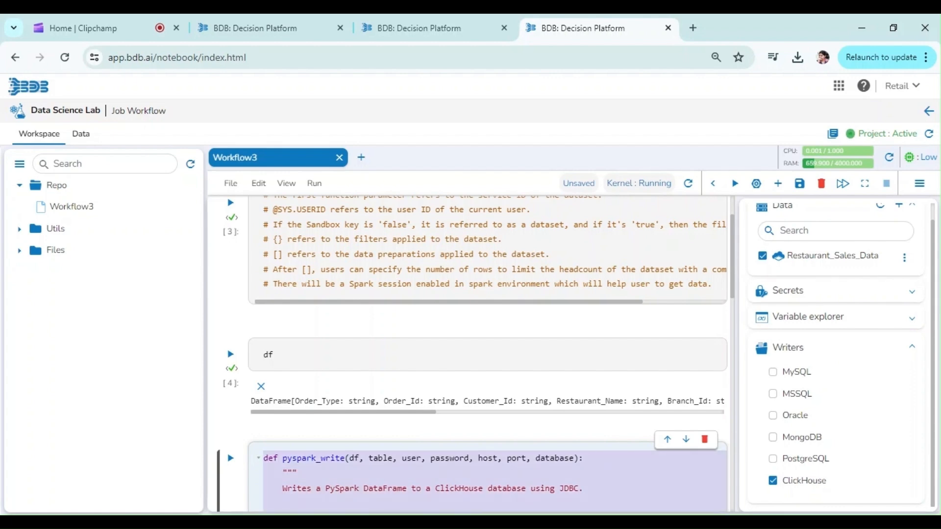
left_click(714, 285)
key("Return")
key("ctrl+v")
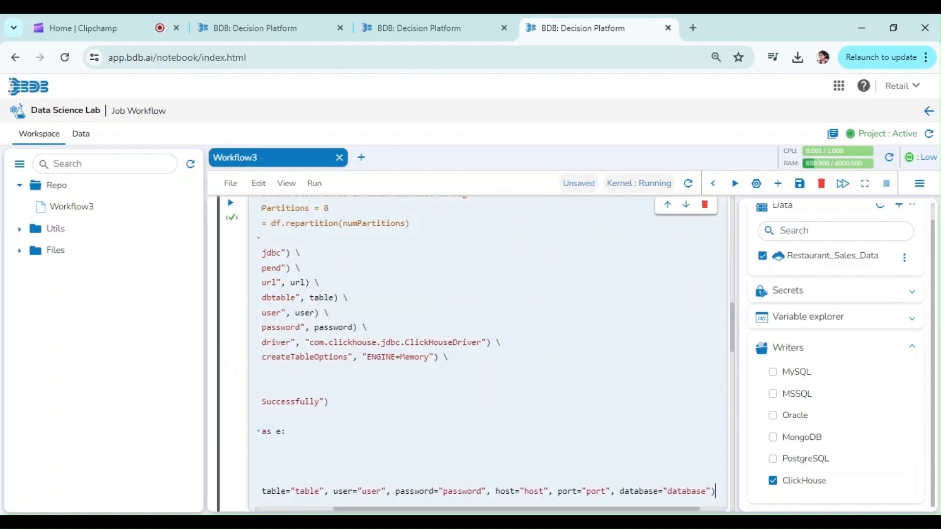
Step: Add a function header def writer(table, user, password, host, port, database) at the top of the first cell
key("Home")
key("Up")
key("Up")
key("Up")
key("Up")
key("Up")
key("Up")
key("Up")
key("Up")
key("Up")
key("Up")
key("Up")
key("Up")
key("Up")
key("Up")
key("Up")
key("Up")
key("Up")
key("Up")
key("Up")
key("Up")
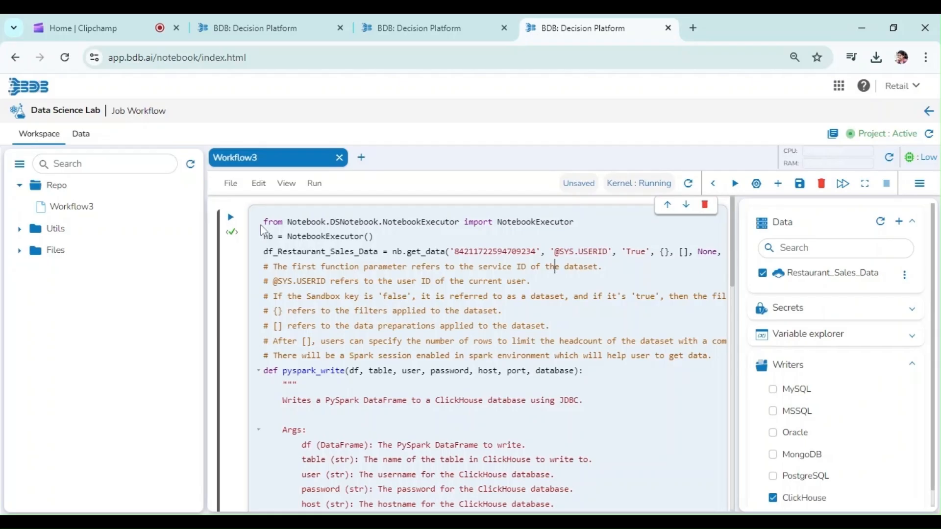
left_click(260, 225)
key("Return")
key("Up")
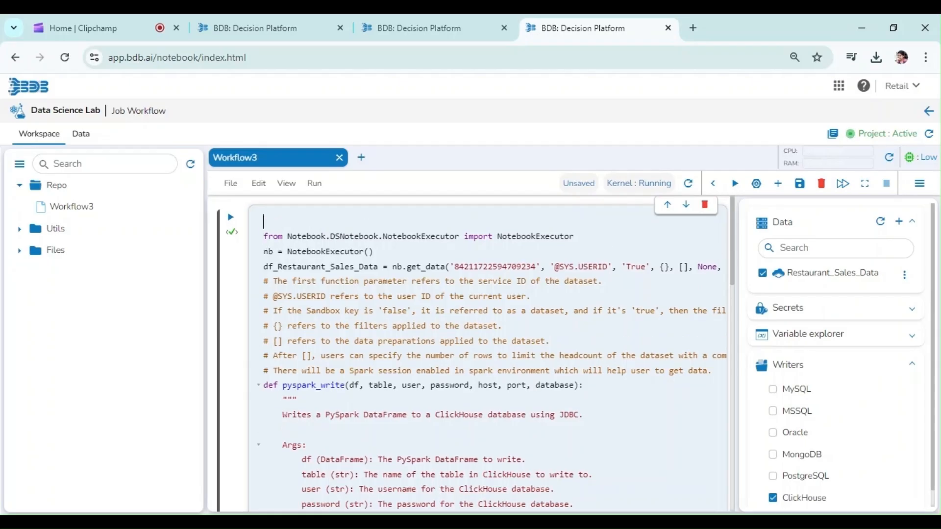
type("def writer(table")
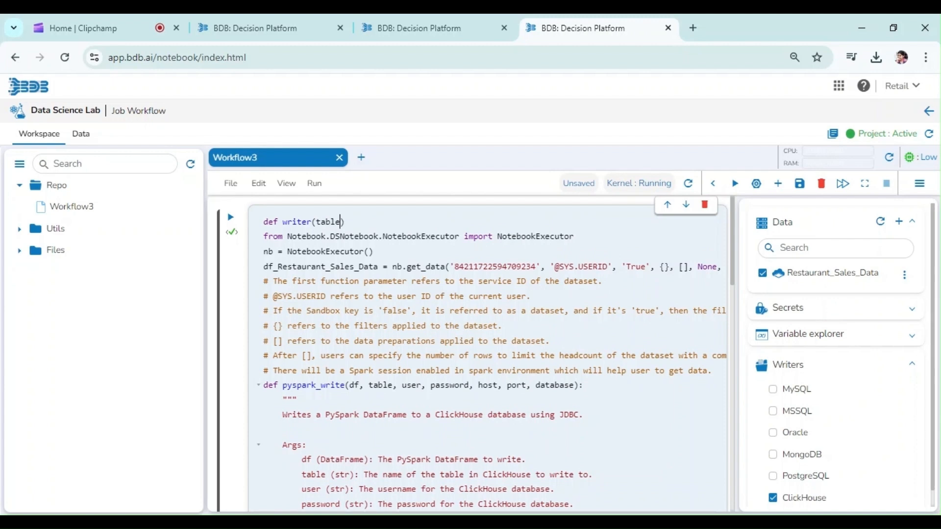
type(", user, password,")
type(" host")
type(", port, database")
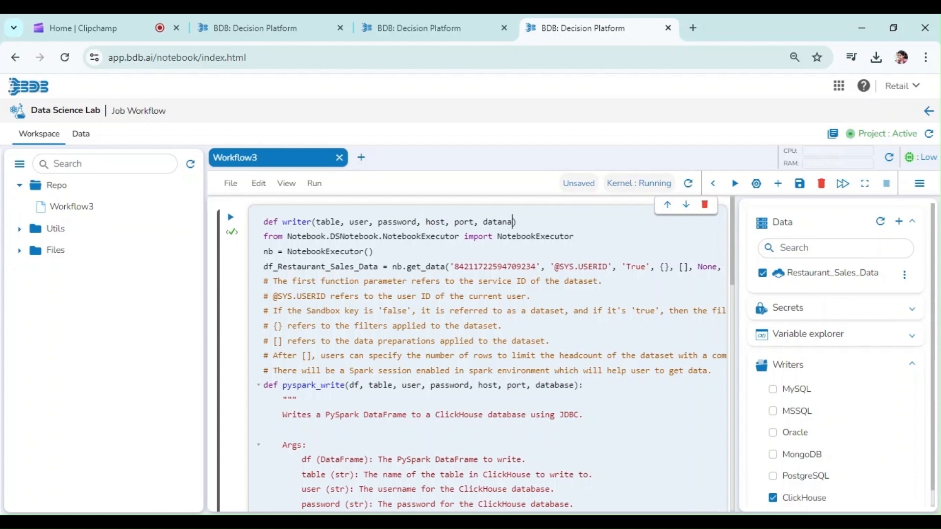
Step: Indent the data-loading lines under the writer function and run the cell
key("Right")
key("shift+Down")
key("shift+Down")
key("shift+Down")
key("Tab")
key("Down")
key("Down")
key("Down")
key("Down")
key("Down")
key("Down")
key("Down")
key("Down")
key("shift+Return")
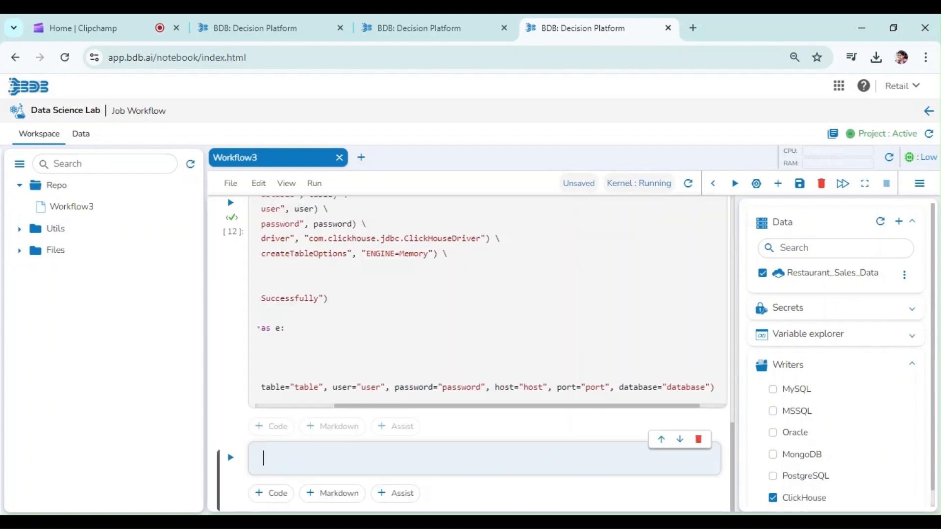
Step: Move the sample pyspark_write call line into the writer function right after the data-loading code
triple_click(380, 387)
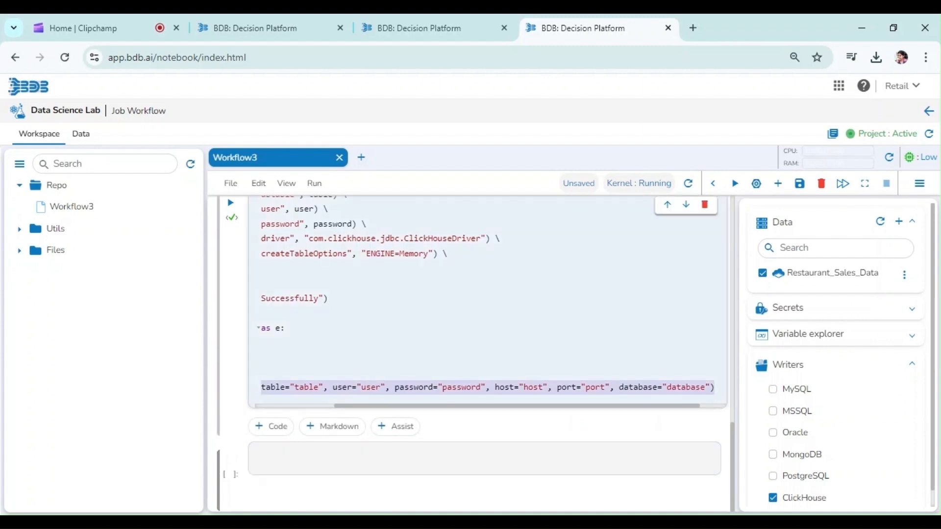
key("ctrl+x")
left_click(380, 458)
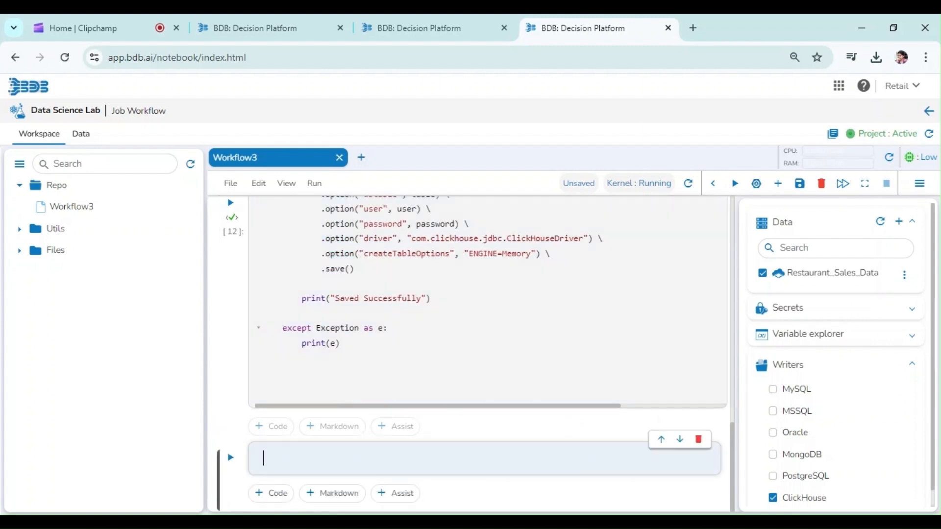
left_click(230, 202)
left_click(264, 289)
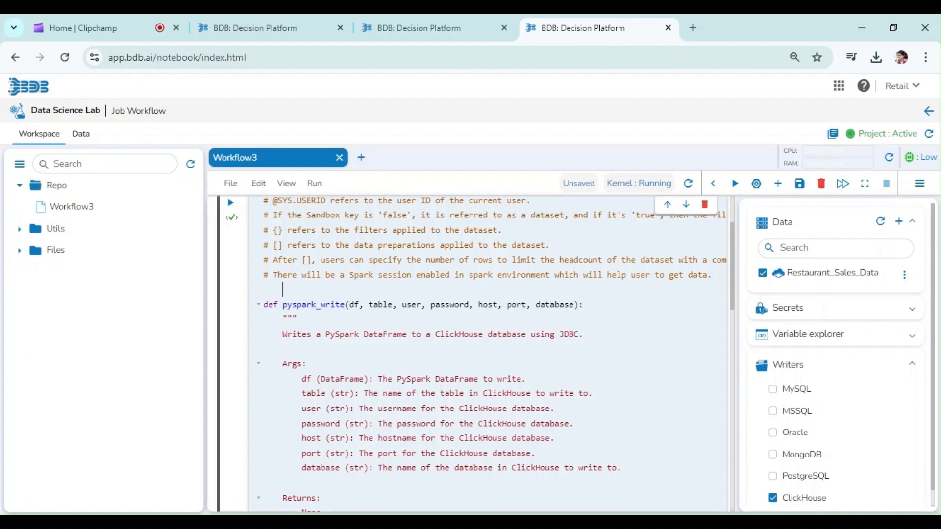
key("ctrl+v")
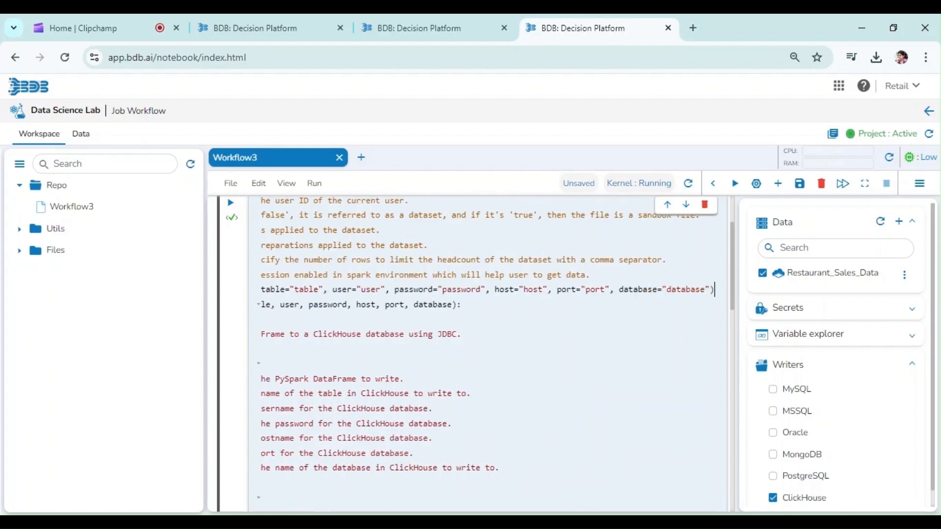
Step: Change the pyspark_write call's quoted arguments to the variables table, user, password, host, port and database
key("BackSpace")
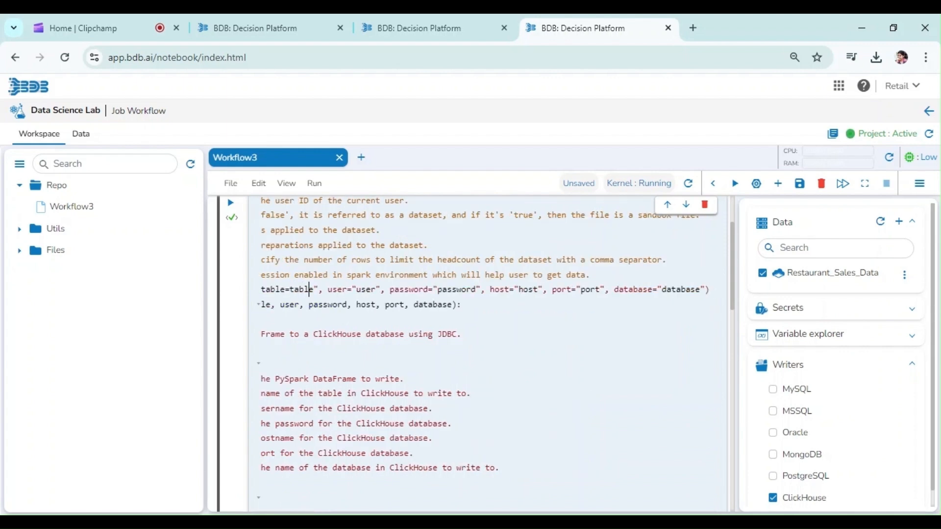
key("Delete")
key("Right")
key("Right")
key("Right")
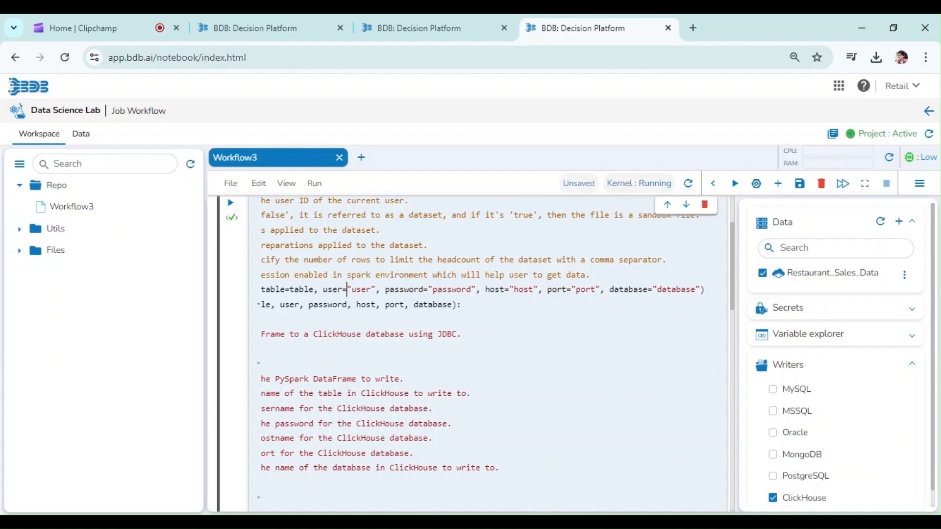
key("BackSpace")
key("Right")
key("Right")
key("Right")
key("Right")
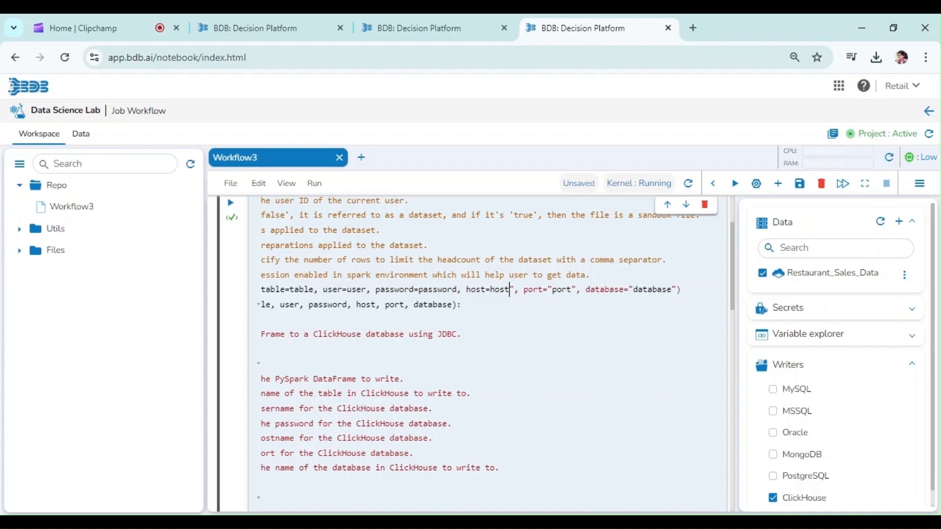
key("Right")
key("BackSpace")
key("Right")
key("Right")
key("Delete")
key("Right")
key("Right")
key("Right")
key("Right")
key("BackSpace")
key("Right")
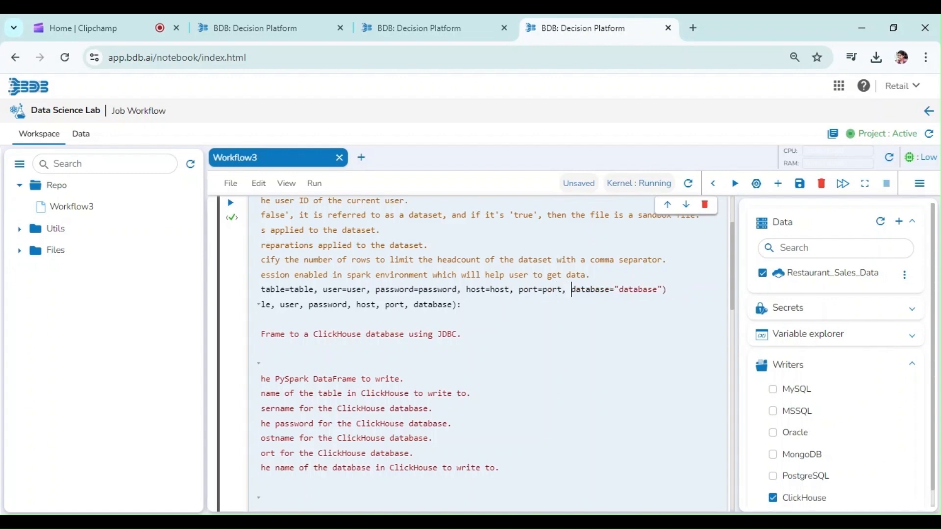
key("Delete")
Step: Run the edited first cell
scroll(525, 259, "left", 3)
left_click(526, 259)
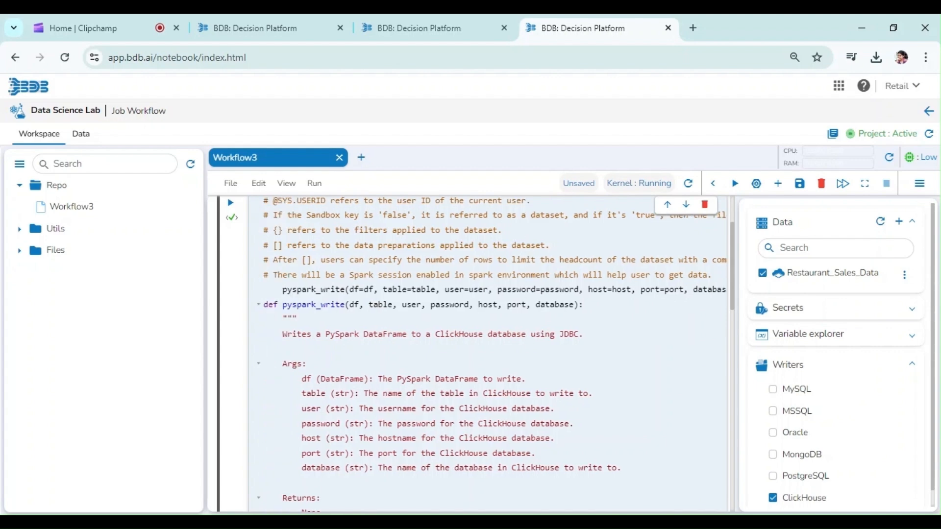
scroll(522, 310, "up", 2)
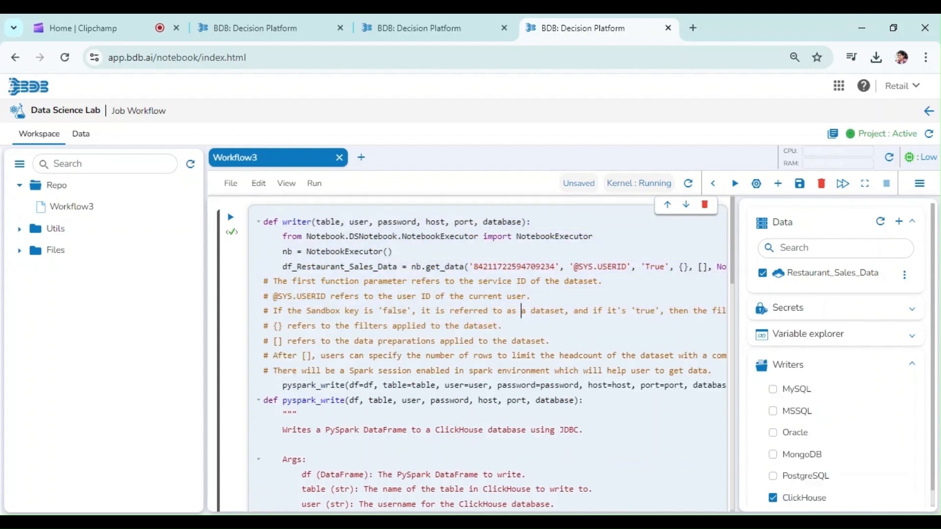
left_click(230, 217)
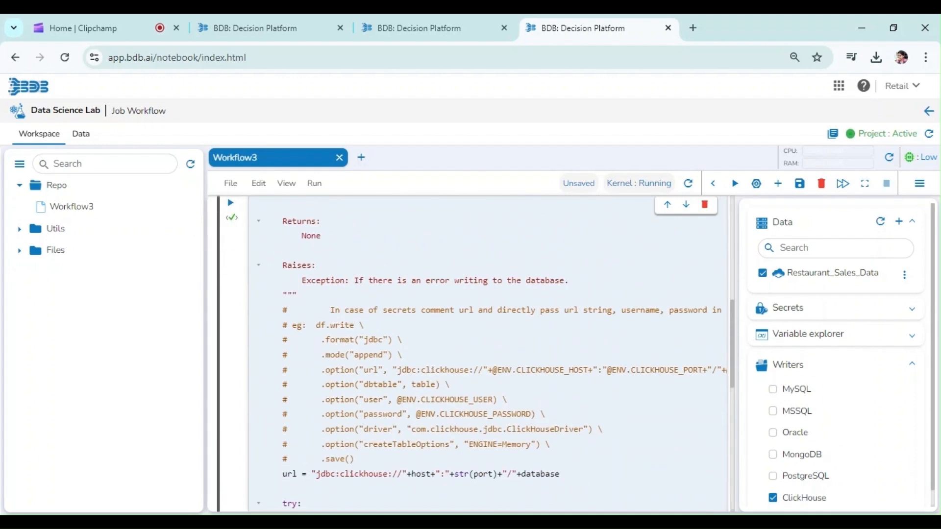
Step: Start exporting the notebook to a pipeline and select the writer cell for export
left_click(355, 326)
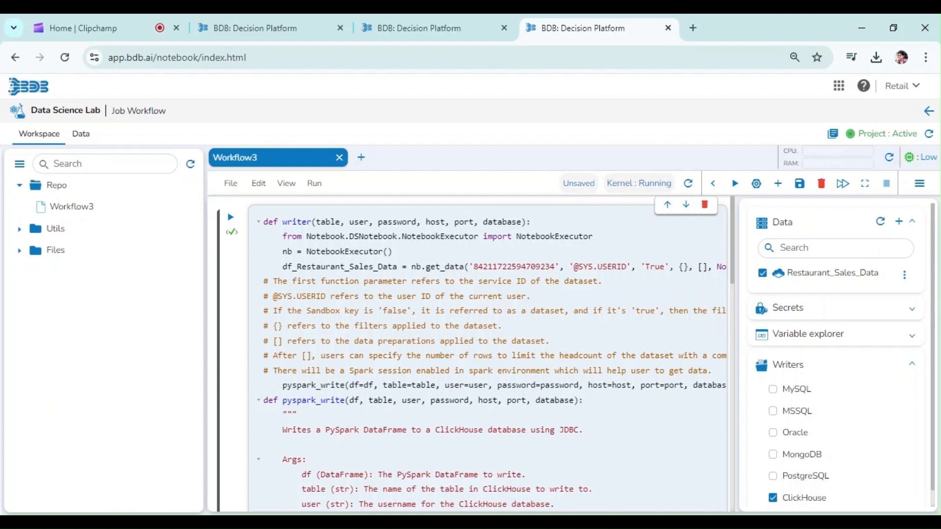
scroll(297, 414, "down", 5)
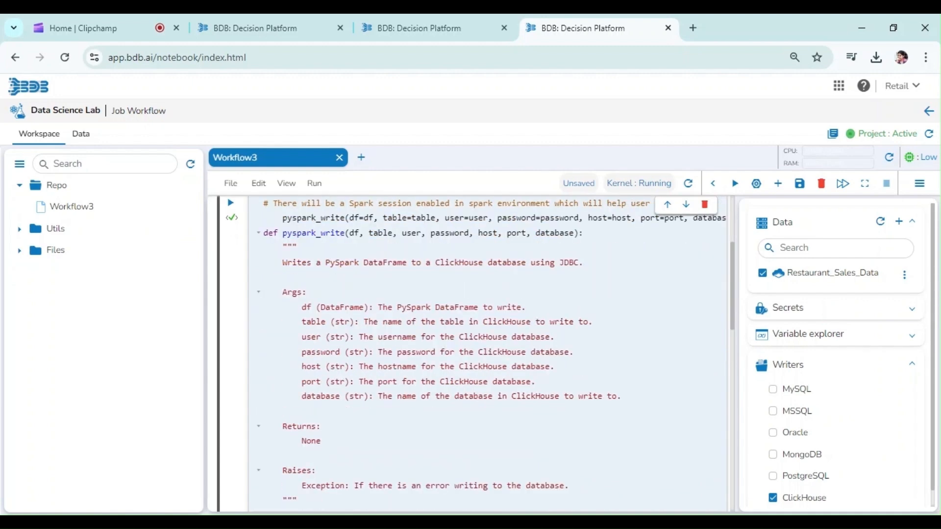
scroll(369, 486, "down", 7)
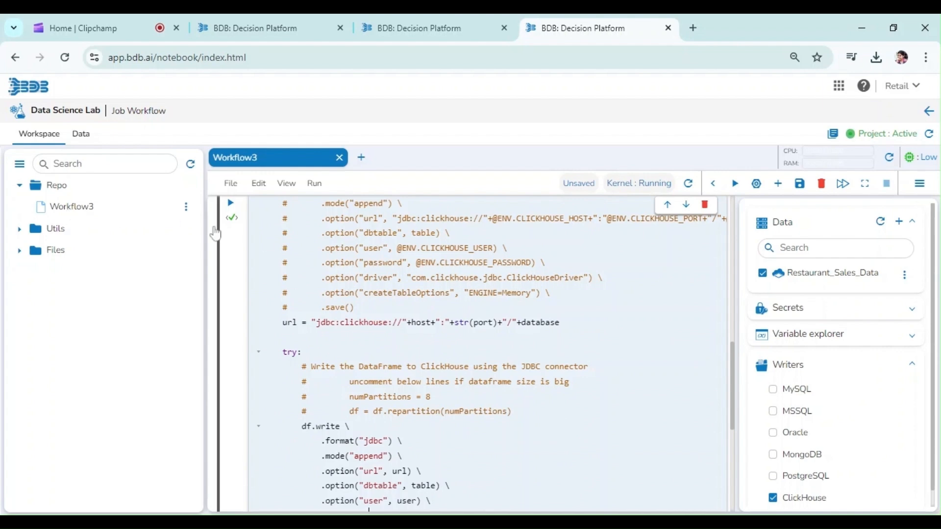
mouse_move(159, 215)
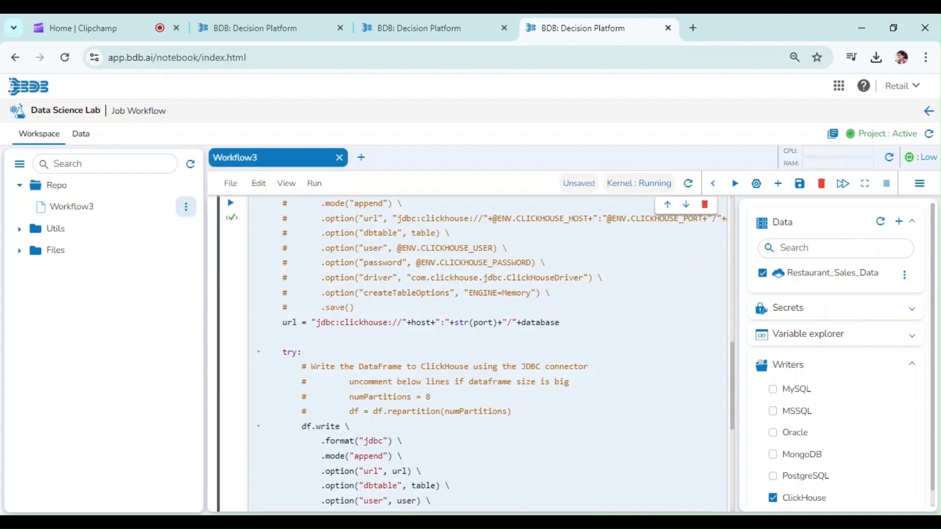
left_click(185, 206)
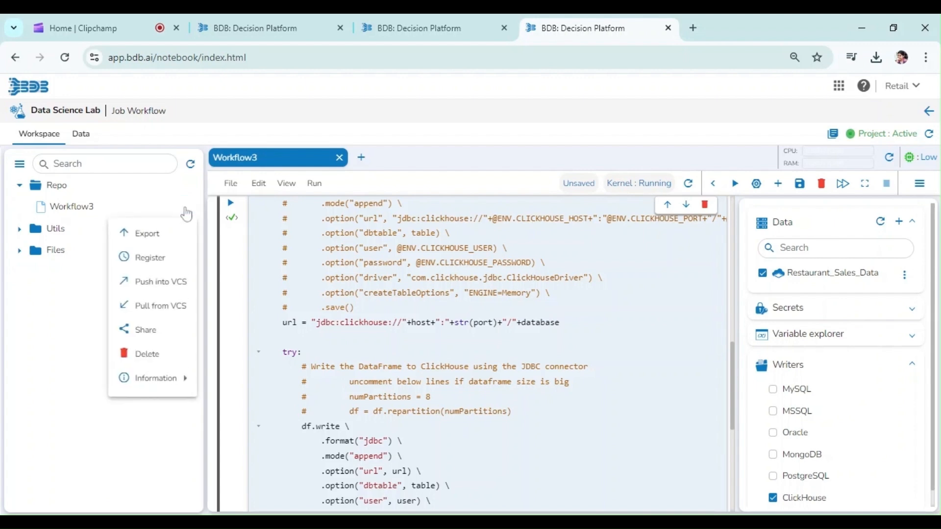
left_click(184, 205)
left_click(186, 206)
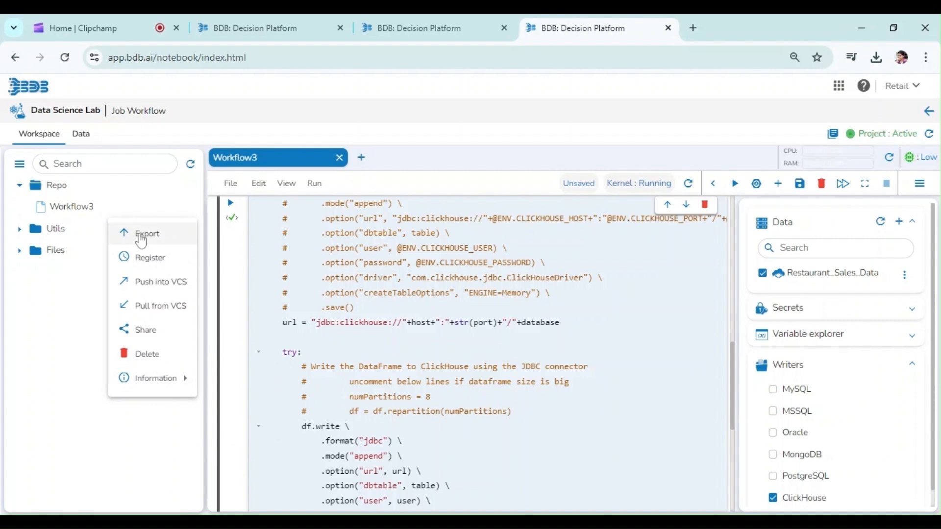
left_click(142, 234)
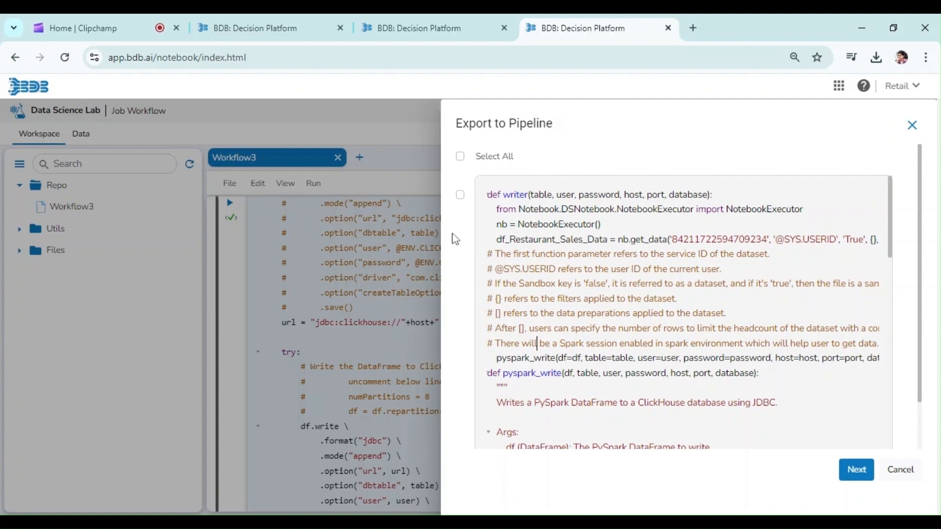
left_click(461, 195)
scroll(686, 294, "down", 2)
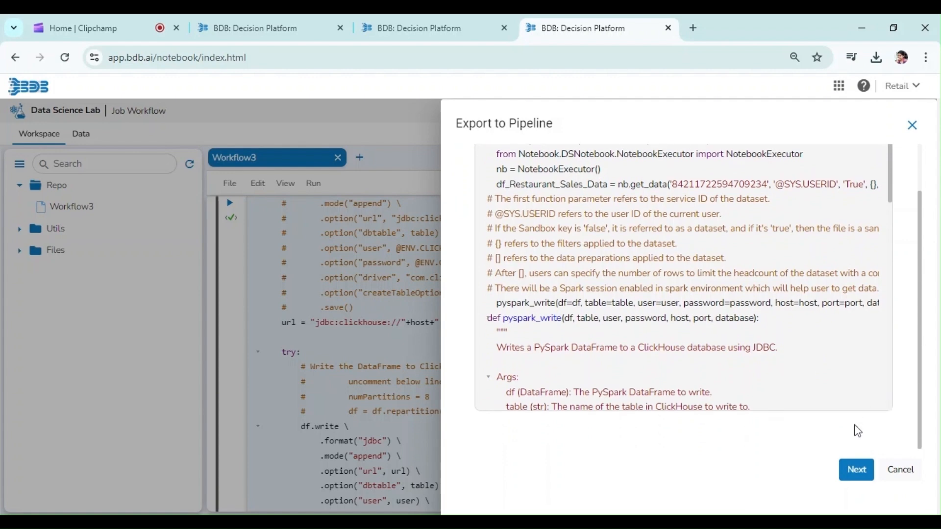
left_click(856, 469)
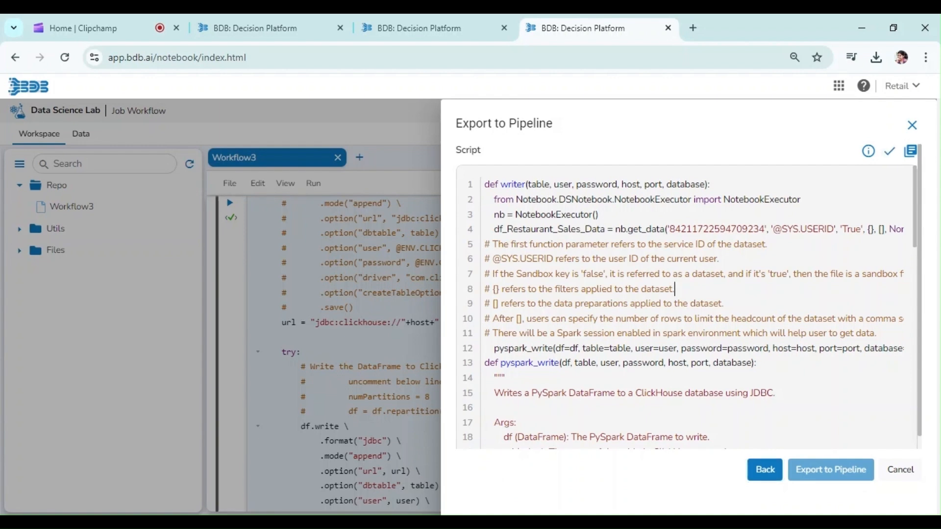
Step: Review and validate the exported script, then export it to the pipeline
scroll(686, 304, "down", 3)
scroll(686, 304, "down", 3)
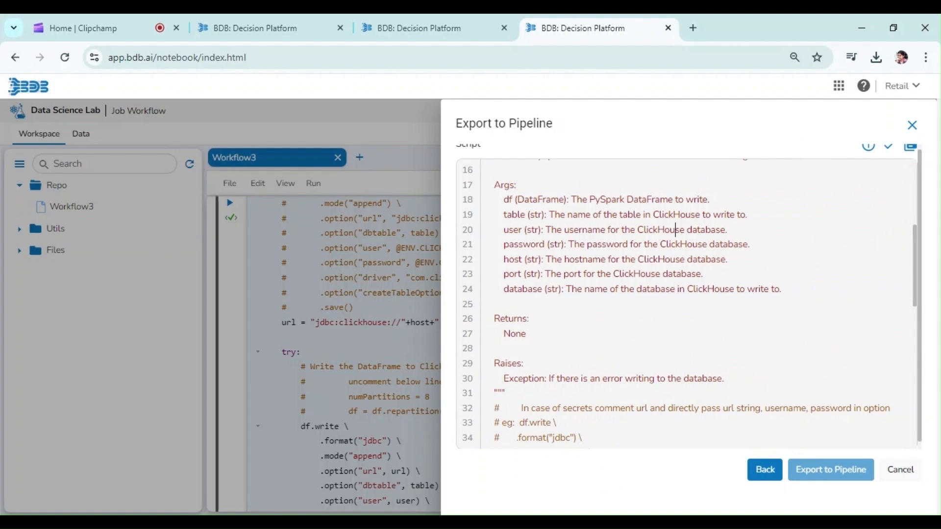
scroll(676, 244, "up", 5)
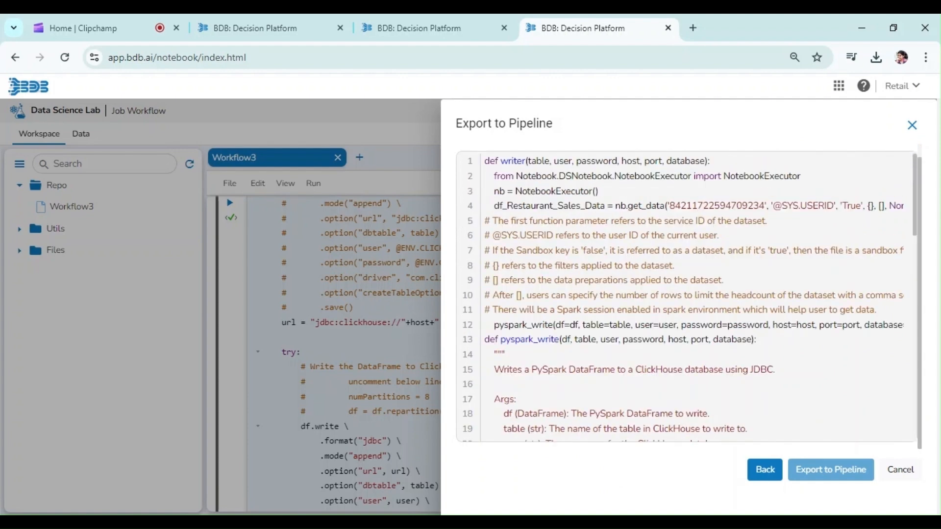
scroll(920, 319, "up", 1)
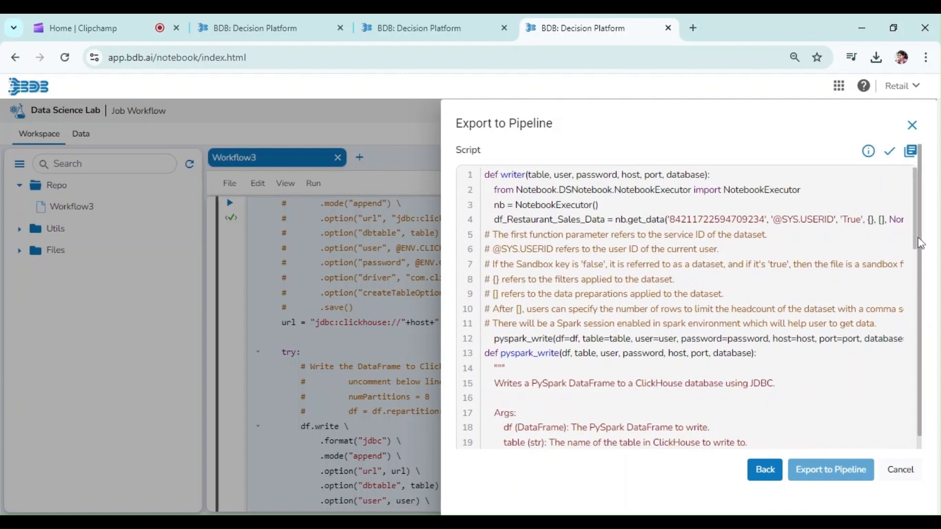
left_click(888, 153)
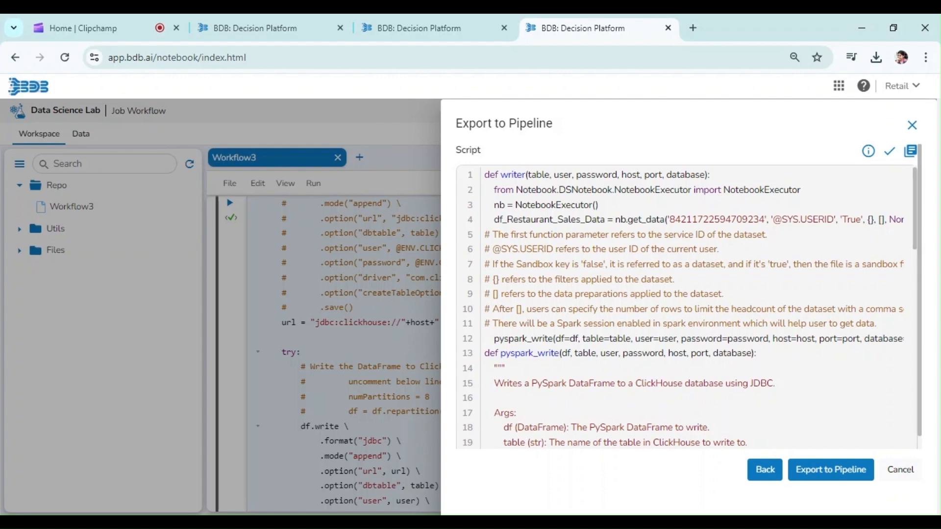
left_click(827, 471)
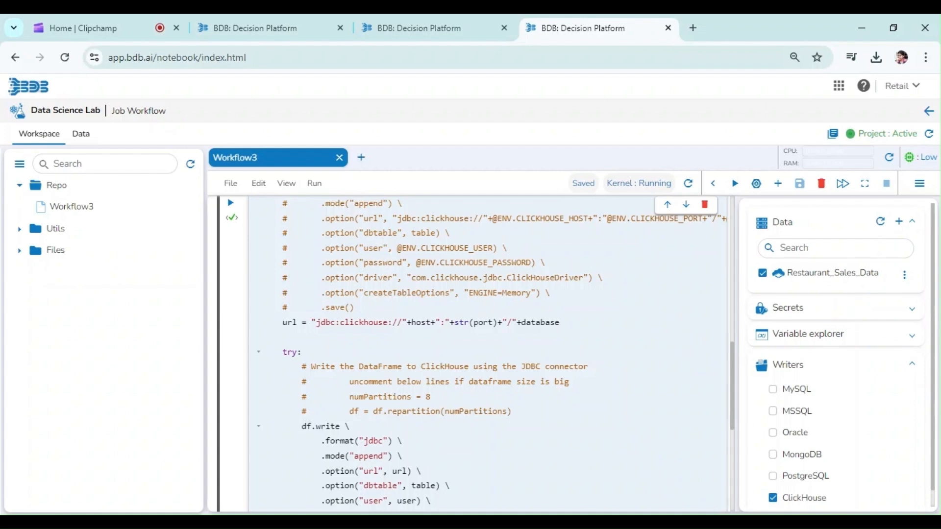
Step: Open the Data Pipeline app and start creating a new job
left_click(838, 95)
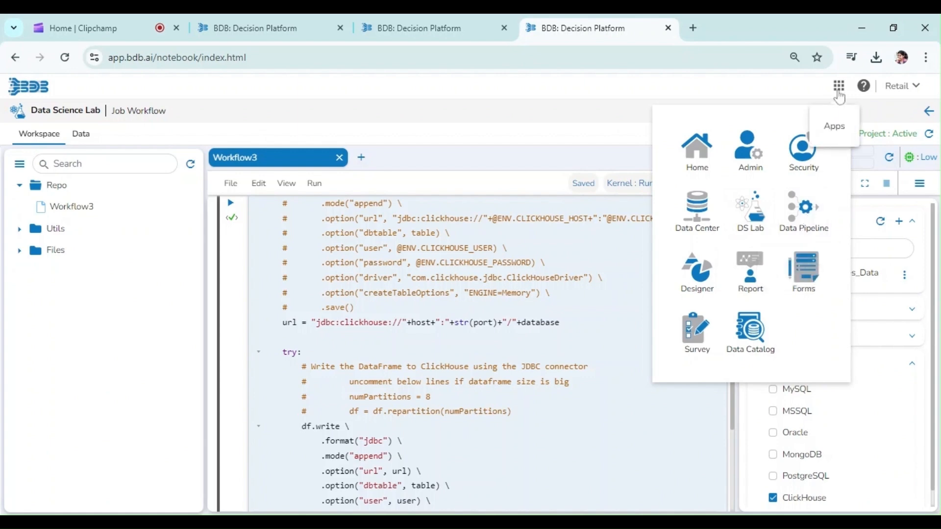
left_click(811, 228)
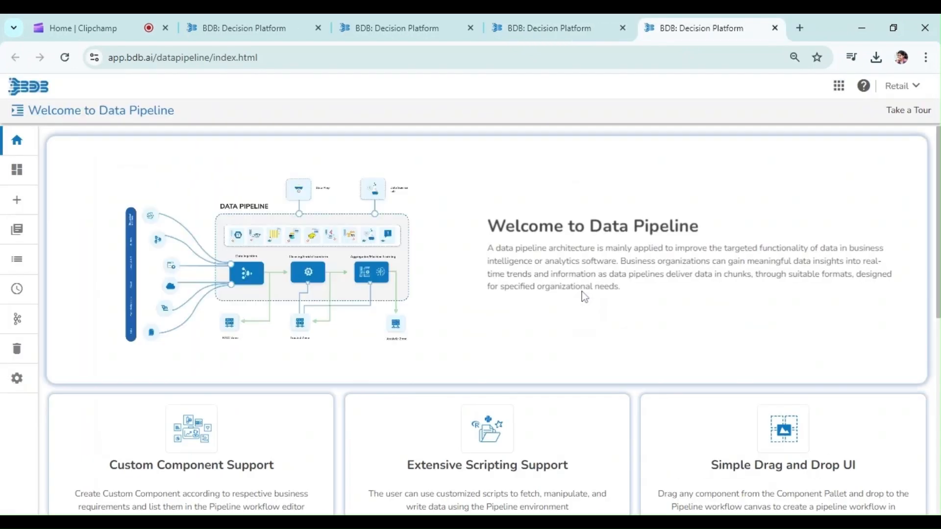
left_click(16, 200)
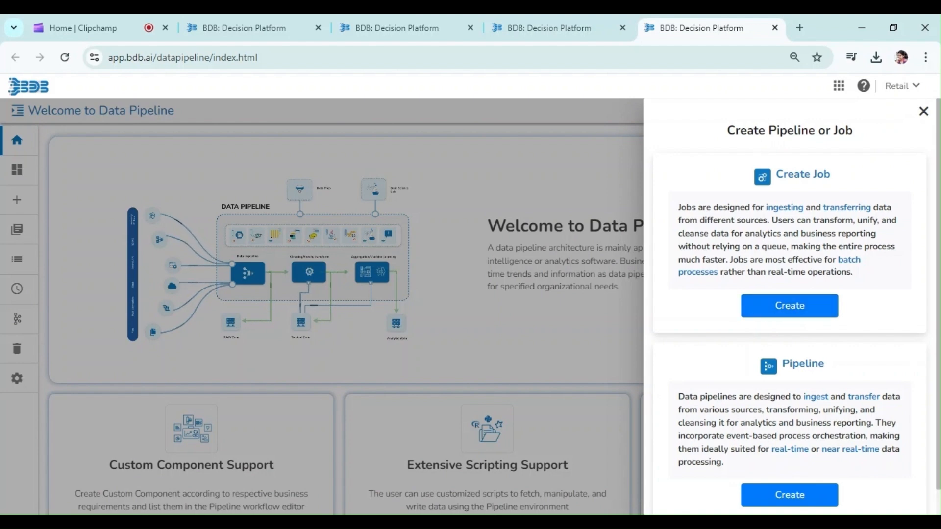
left_click(775, 310)
Step: Name the job Workflow3, describe it as Py spark Job, and choose PySpark Job as base info
left_click(352, 200)
type("Workflwow3")
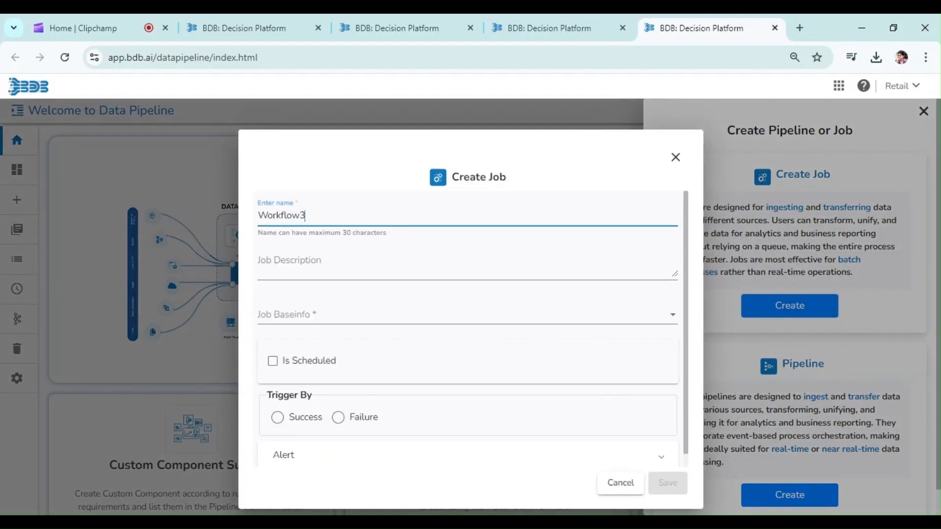
key("Tab")
type("Py spark")
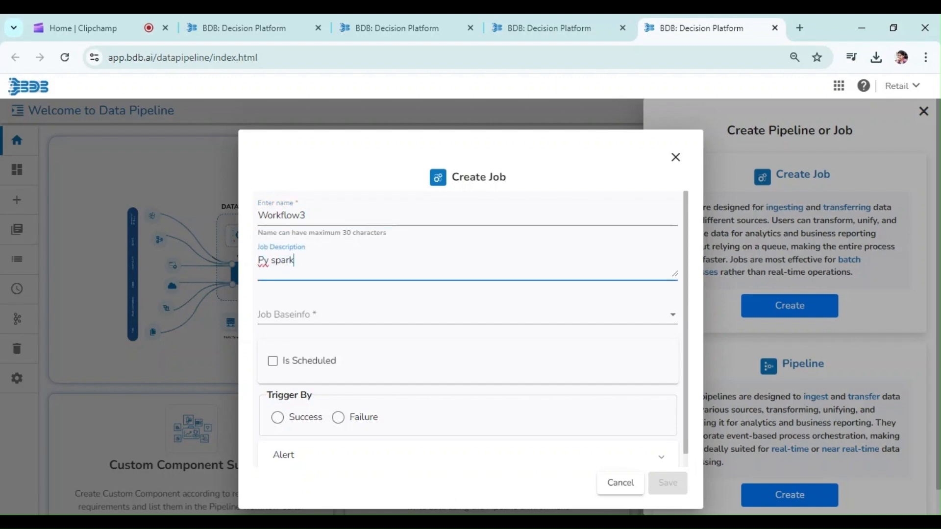
type(" Job")
left_click(322, 314)
left_click(321, 313)
Step: Correct the job description to PySpark Job
left_click(275, 260)
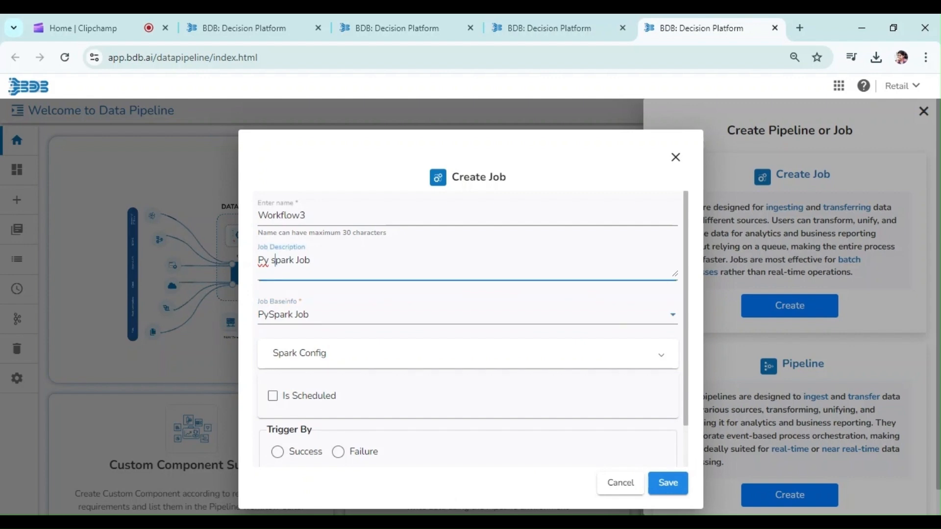
key("BackSpace")
key("BackSpace")
type("S")
Step: Open the Spark Config and Alert sections and tick the Success alert option
left_click(344, 368)
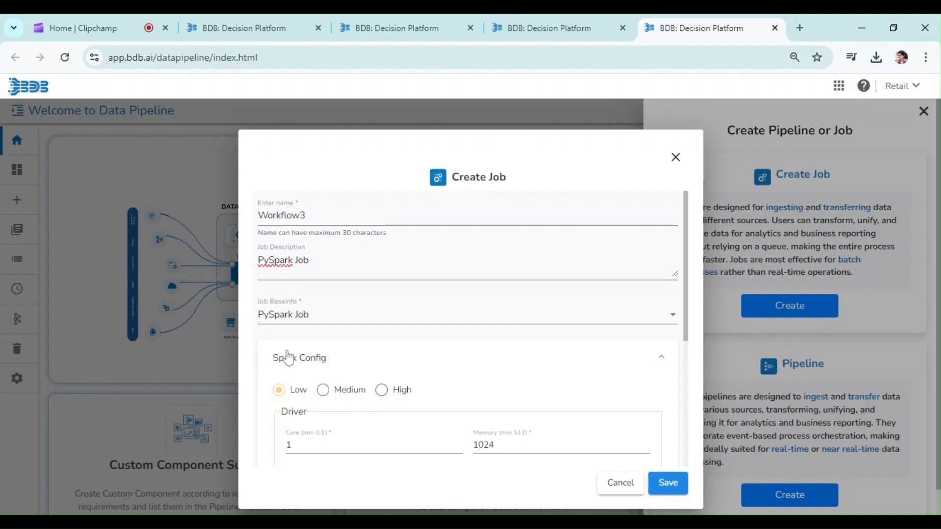
left_click_drag(688, 335, 697, 460)
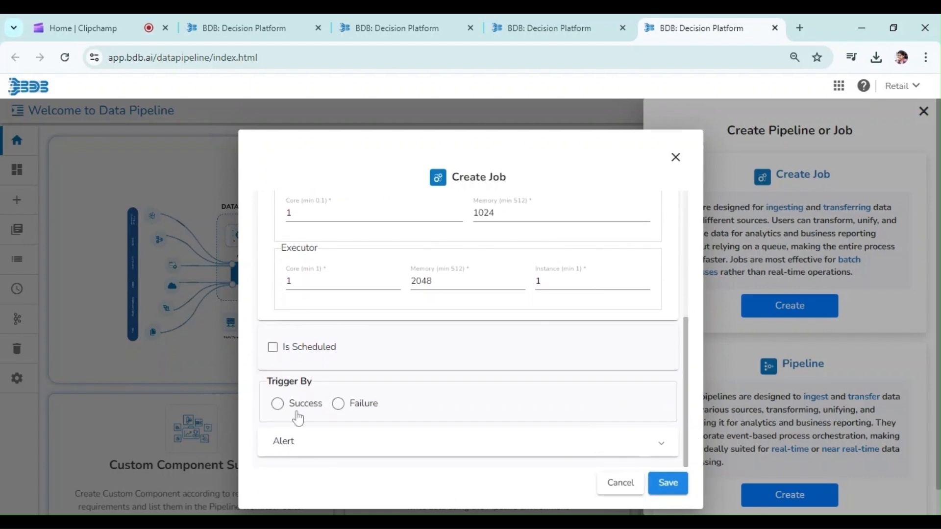
left_click(328, 454)
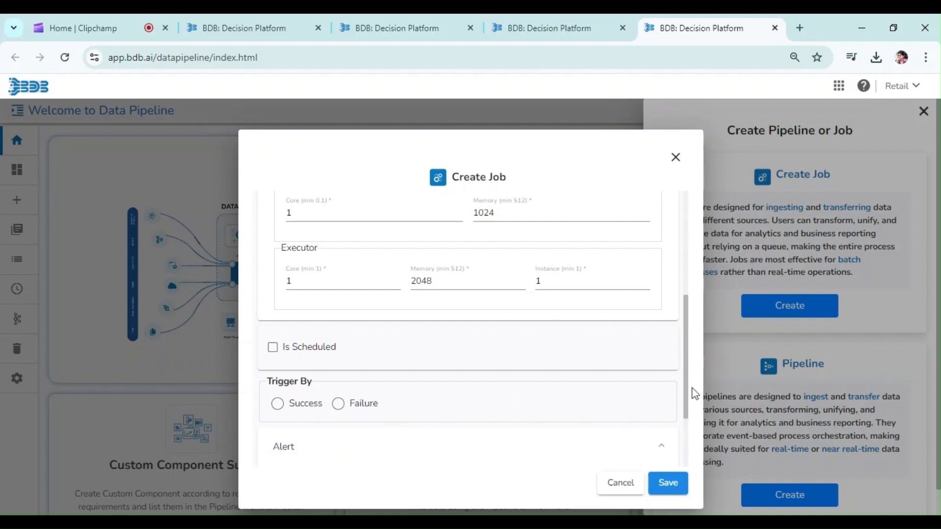
left_click_drag(687, 398, 682, 435)
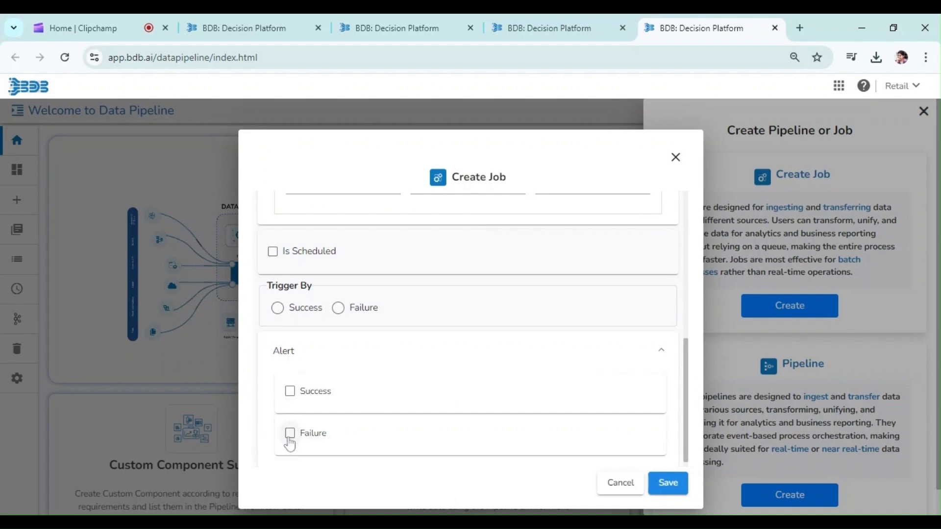
left_click(290, 392)
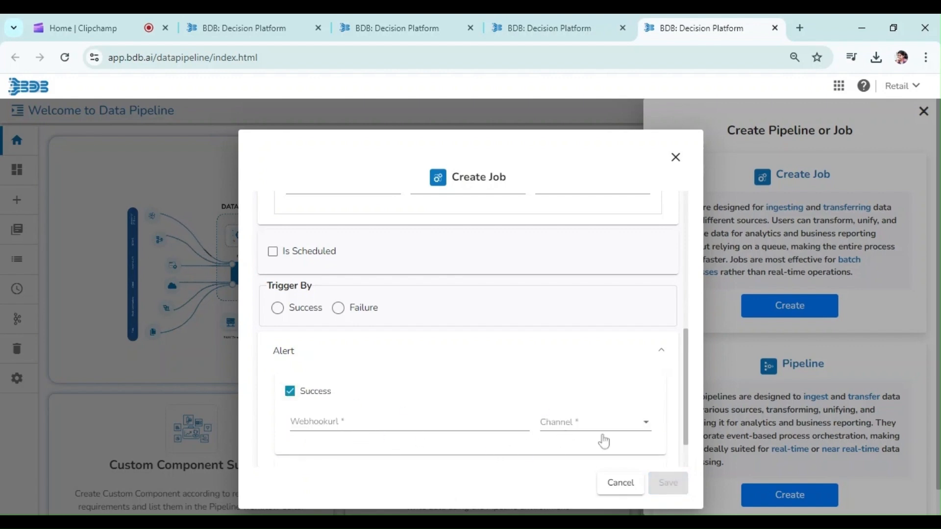
left_click_drag(688, 432, 689, 490)
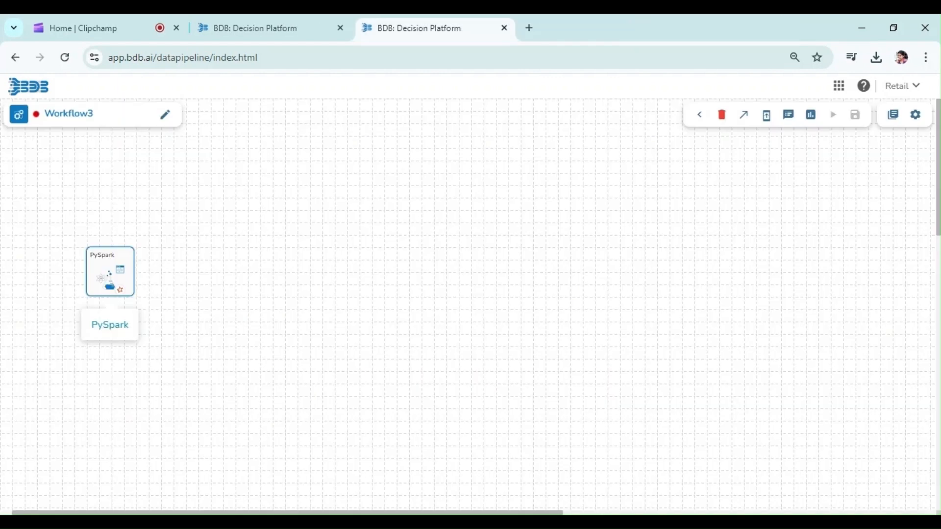
Step: Open the PySpark component's meta information and set its project name to Job Workflow
left_click(111, 276)
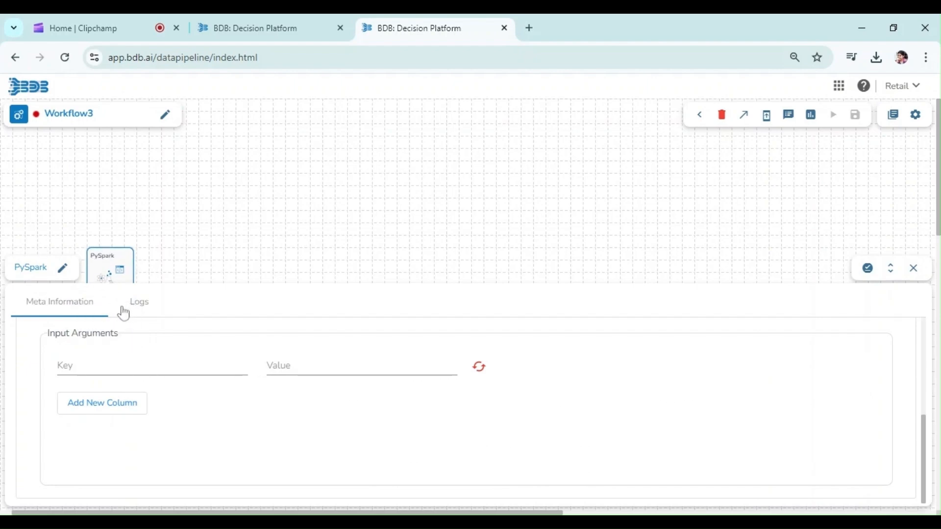
left_click_drag(924, 467, 919, 334)
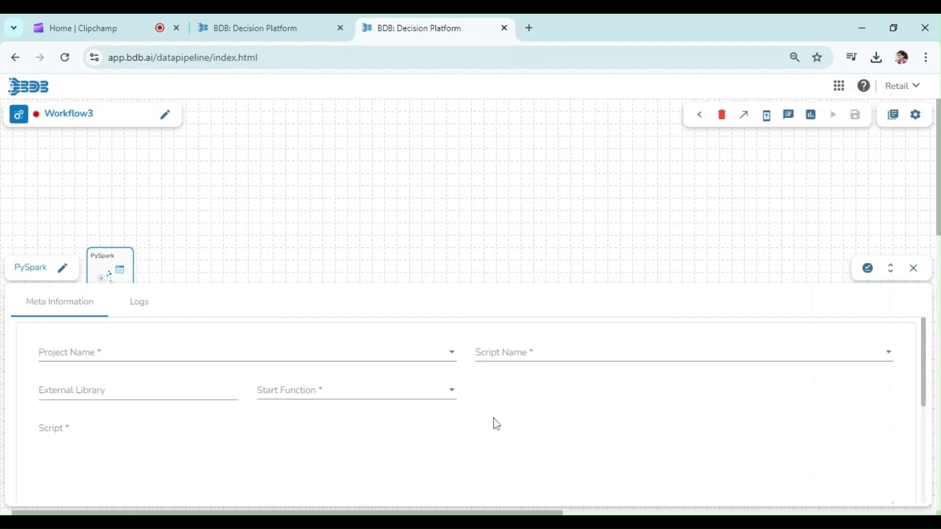
left_click(327, 362)
type("jo")
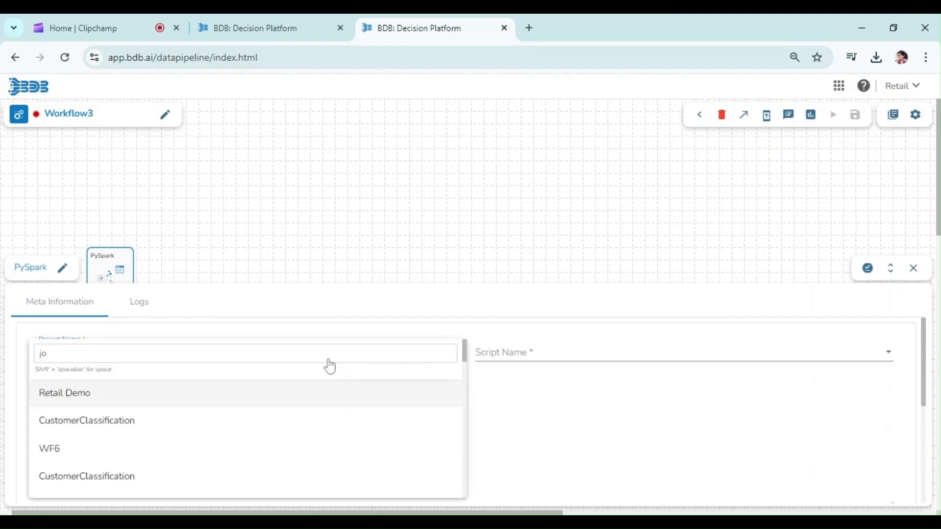
double_click(312, 353)
type("job")
left_click(294, 396)
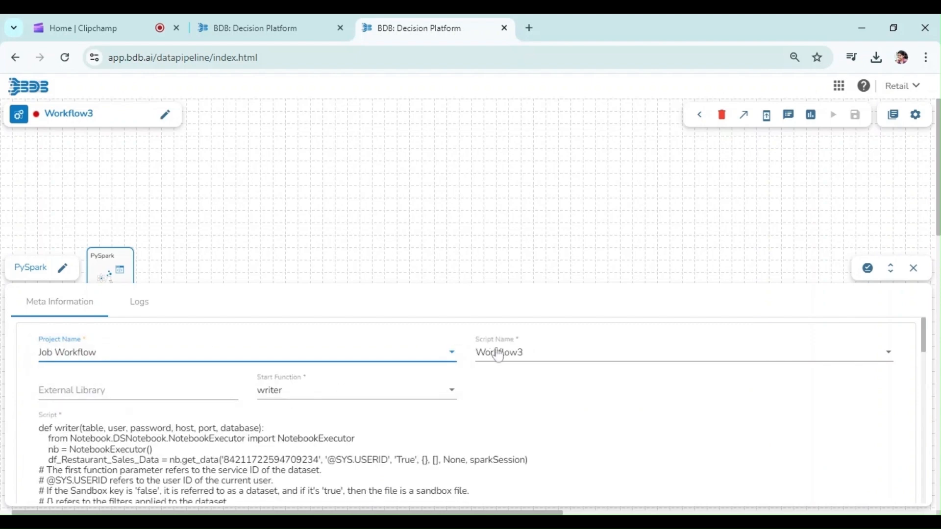
Step: Select Workflow3 as the script name and writer as the start function
left_click(515, 358)
left_click(515, 405)
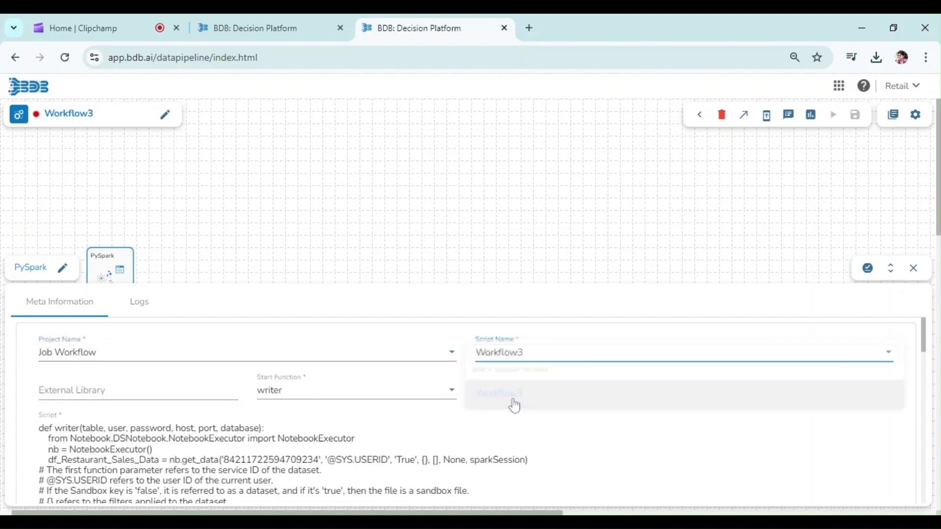
left_click(383, 398)
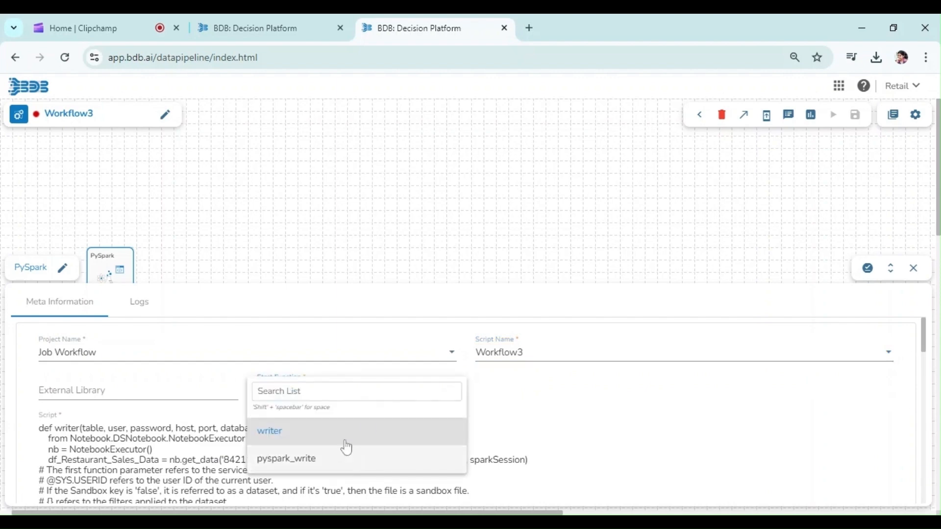
left_click(347, 436)
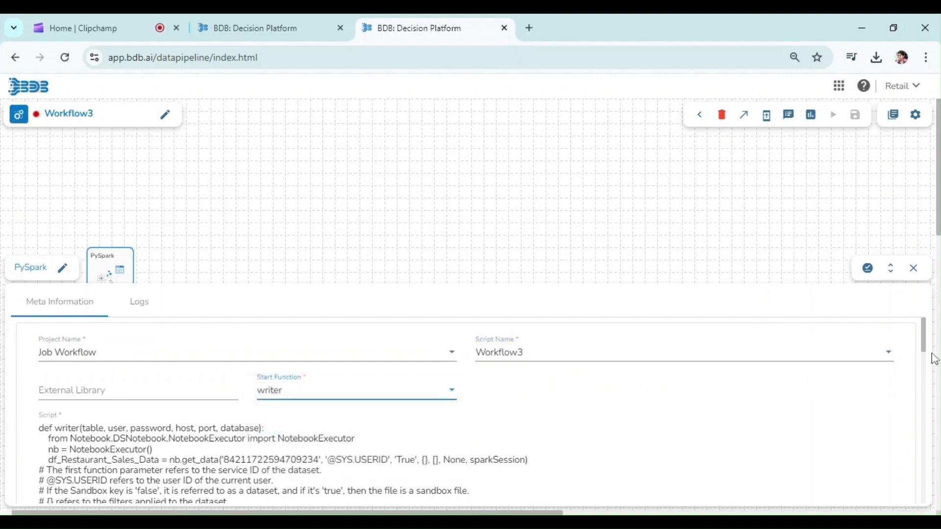
left_click_drag(927, 350, 925, 488)
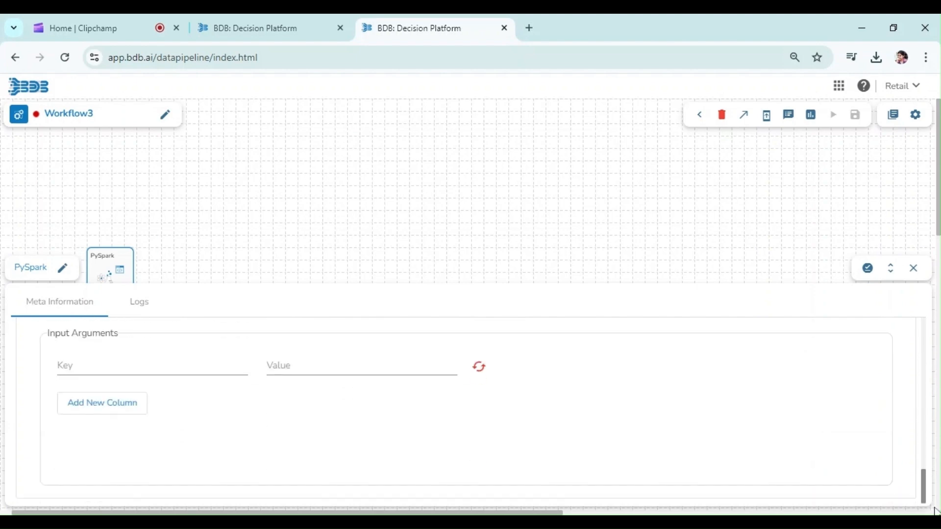
left_click(206, 368)
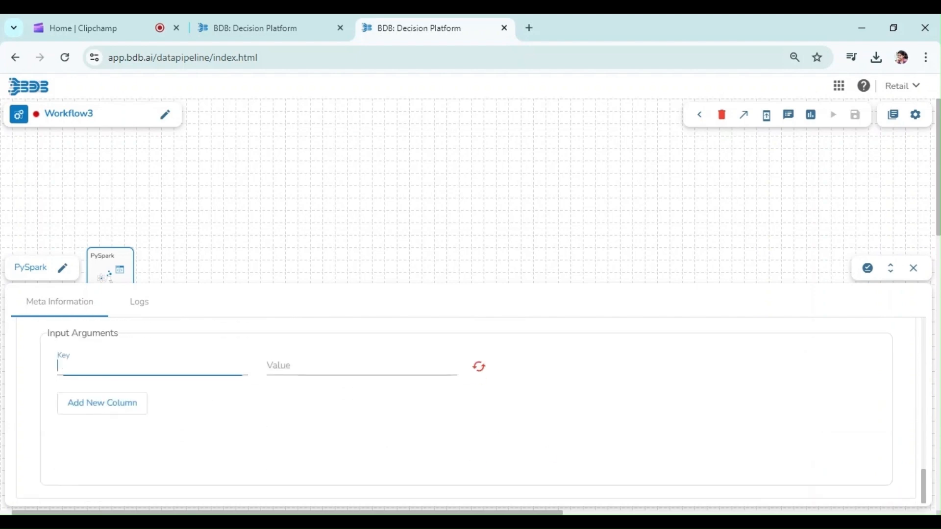
type("host")
left_click(304, 368)
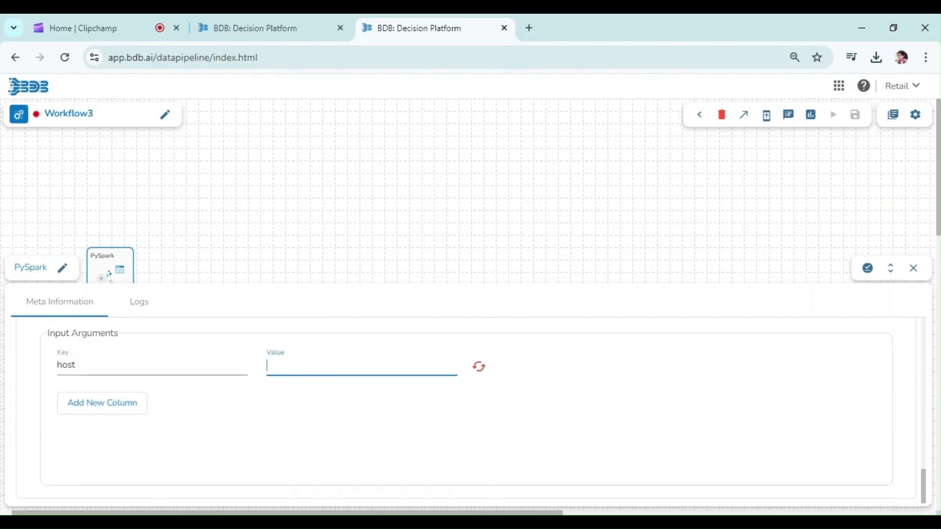
type("@ENV.CLICKHOUSE_HOST")
left_click(106, 414)
left_click(163, 400)
type("port")
key("alt+Tab")
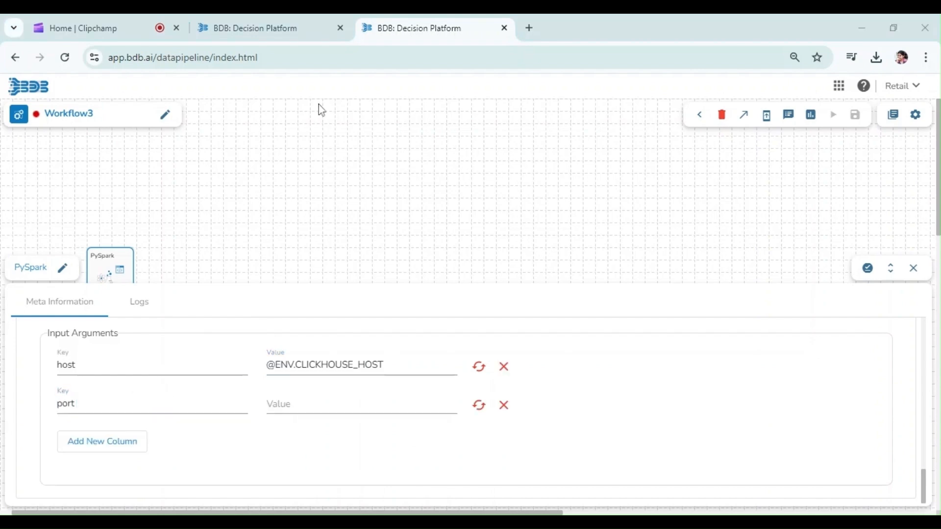
left_click(324, 404)
type("@ENV.CLICKHOUSE_HTML_PORT")
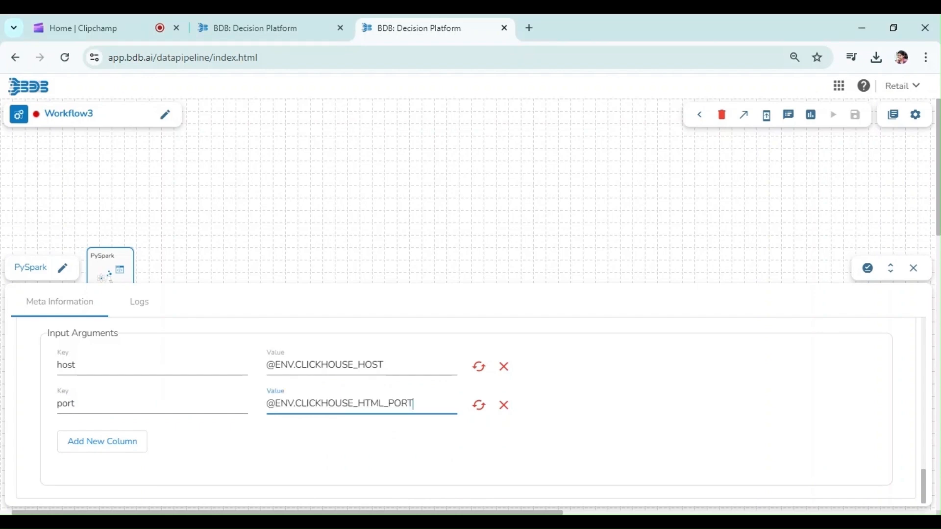
key("alt+Tab")
left_click(93, 439)
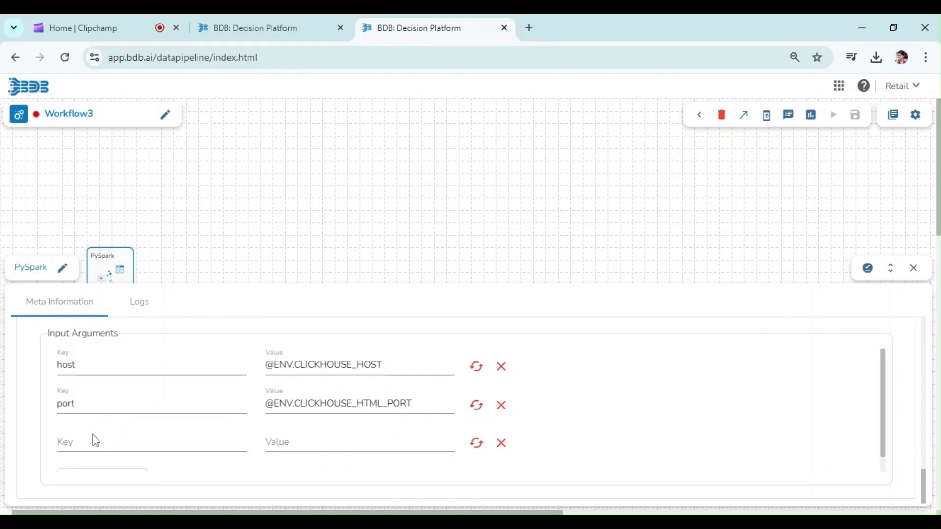
type("user")
key("Tab")
type("@ENV.CLICKHOUSE_USER")
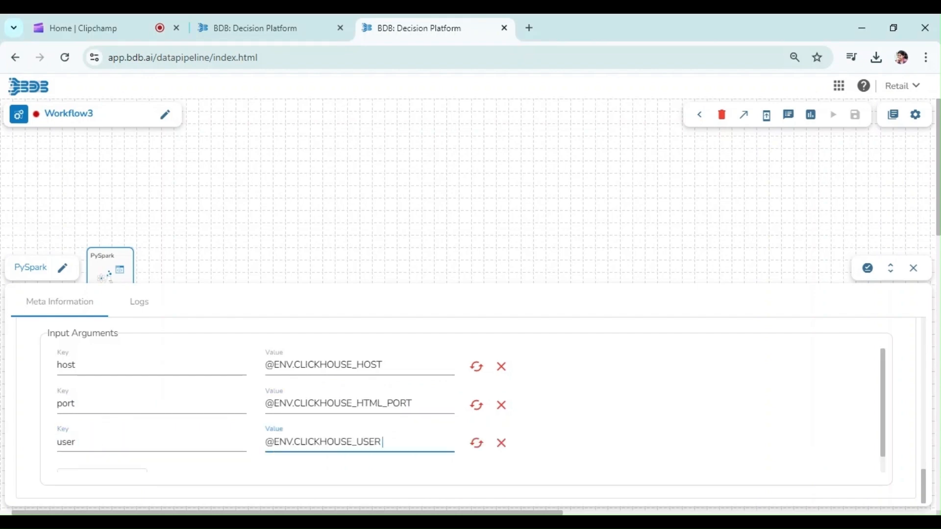
scroll(431, 447, "down", 1)
left_click(103, 461)
left_click(99, 461)
type("password")
key("Tab")
key("ctrl+v")
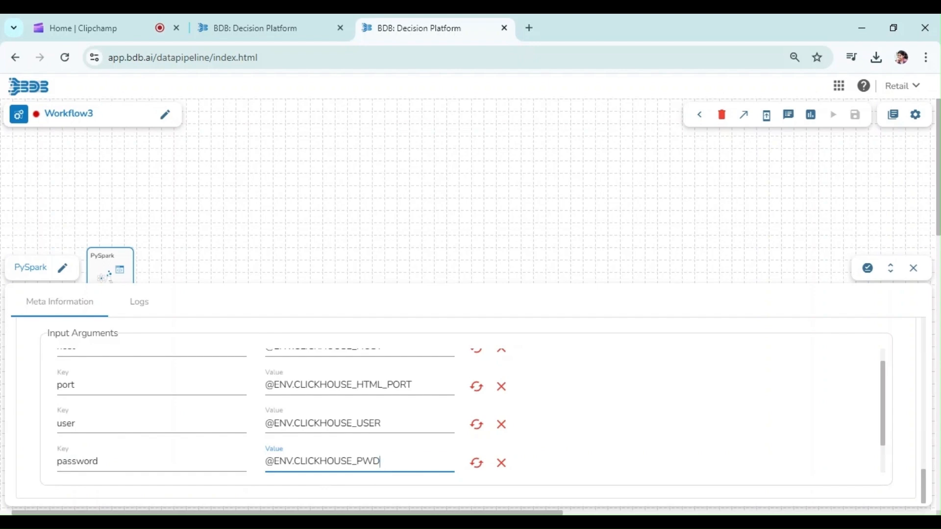
Step: Add input arguments database = stg_workflows and table = Pyspark_Restaurant_Data
scroll(111, 466, "down", 1)
left_click(107, 463)
left_click(103, 460)
type("database")
key("Tab")
type("stg_workflows")
scroll(103, 468, "down", 1)
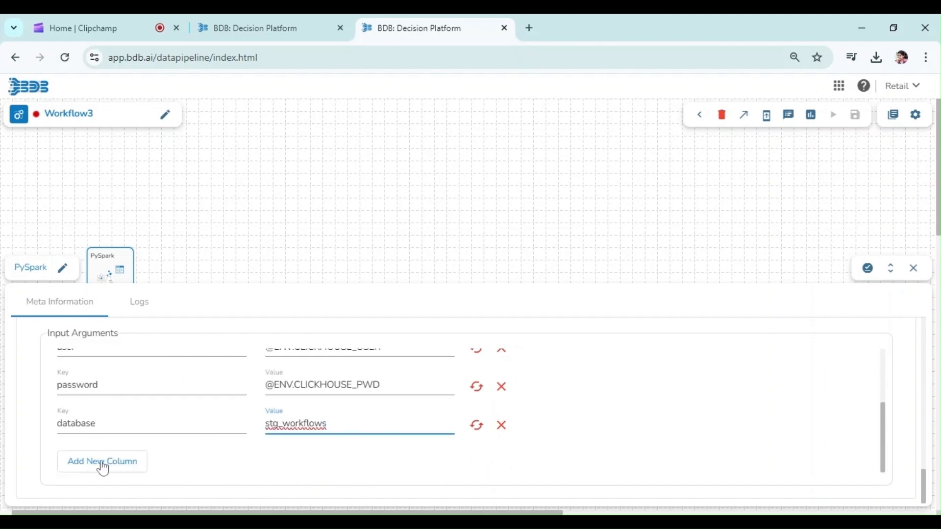
left_click(103, 463)
type("table")
key("Tab")
type("Pyspark_Restaurant_Data")
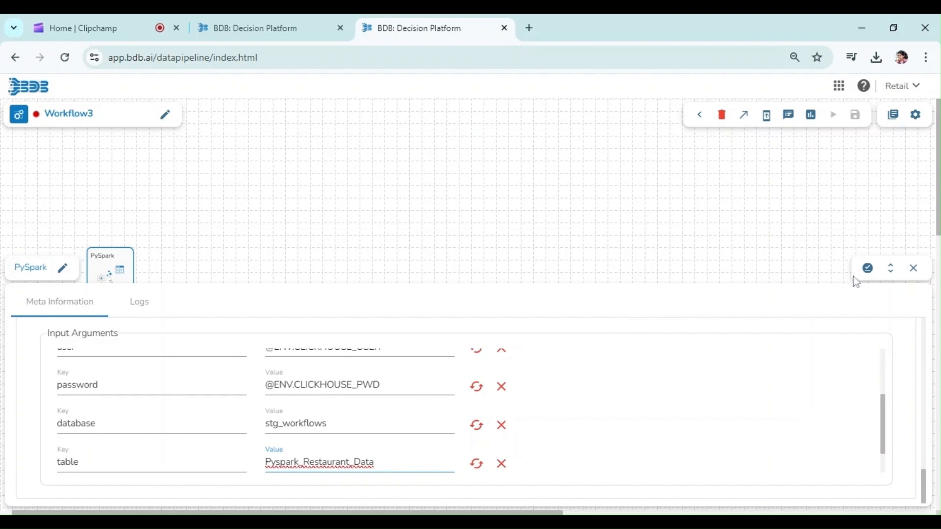
Step: Save the PySpark component settings and then save the Workflow3 job
left_click(868, 268)
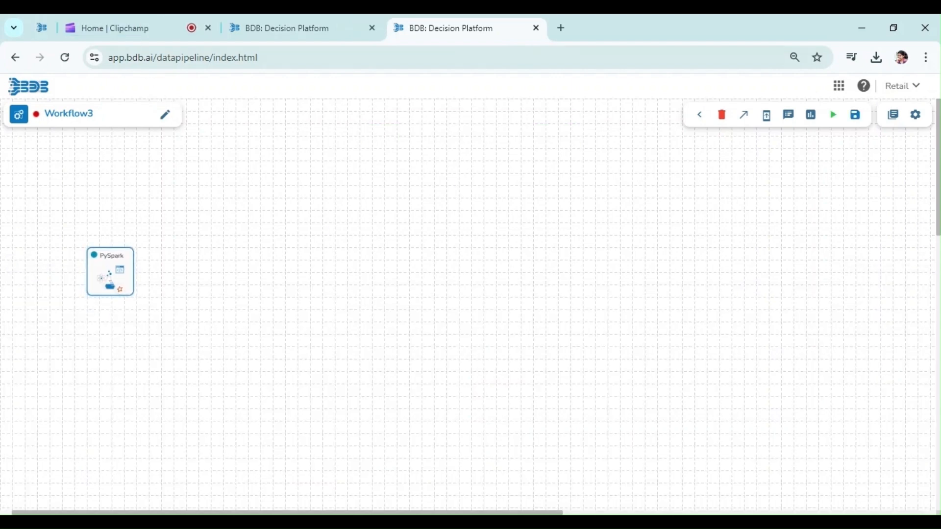
left_click(859, 123)
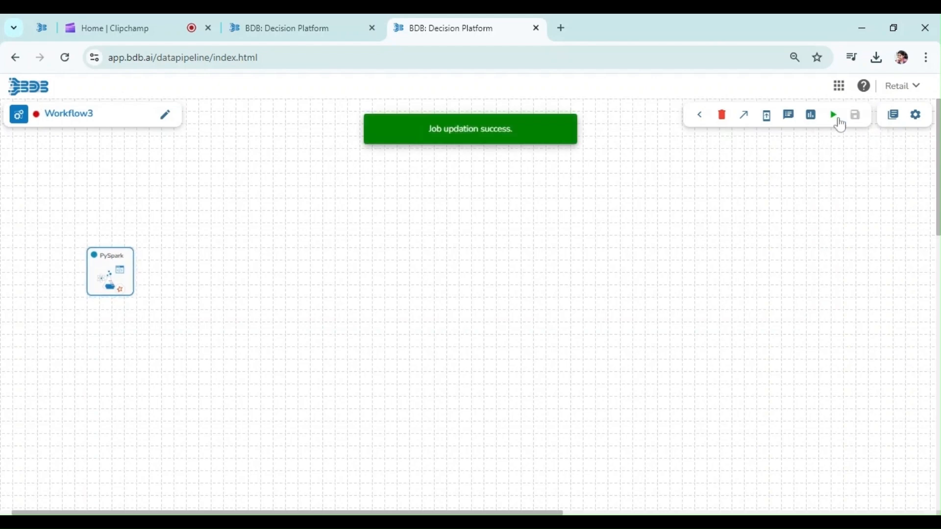
Step: Activate the Workflow3 job and confirm the activation
left_click(835, 120)
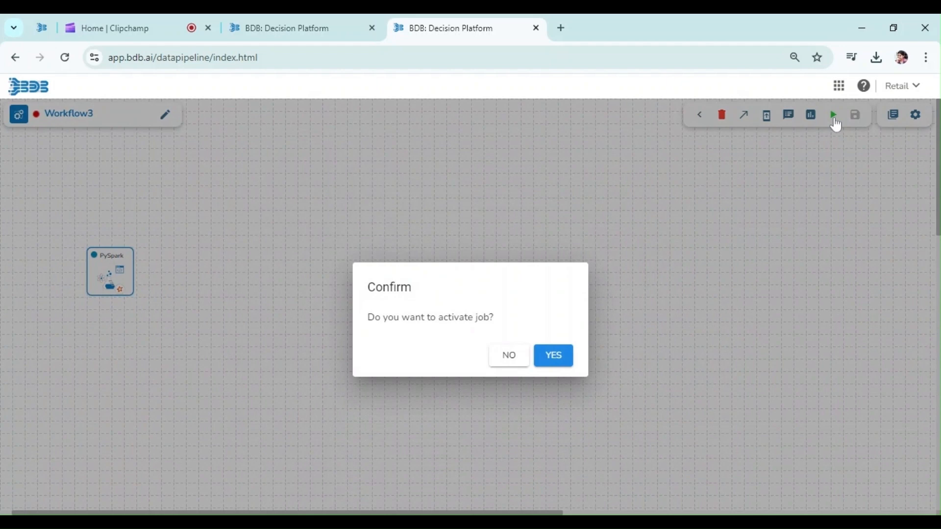
left_click(552, 356)
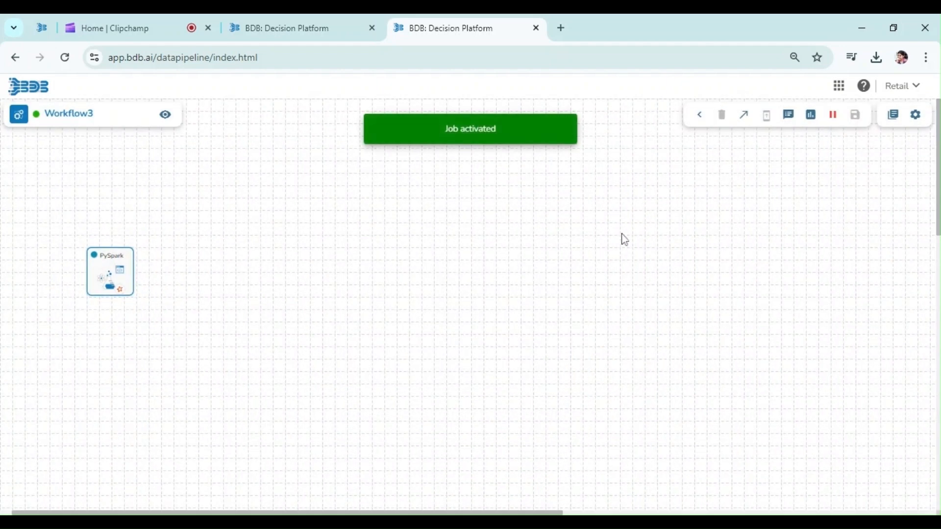
Step: Open the job's log panel, refresh it, and review the driver and executor job status entries and logs
left_click(789, 115)
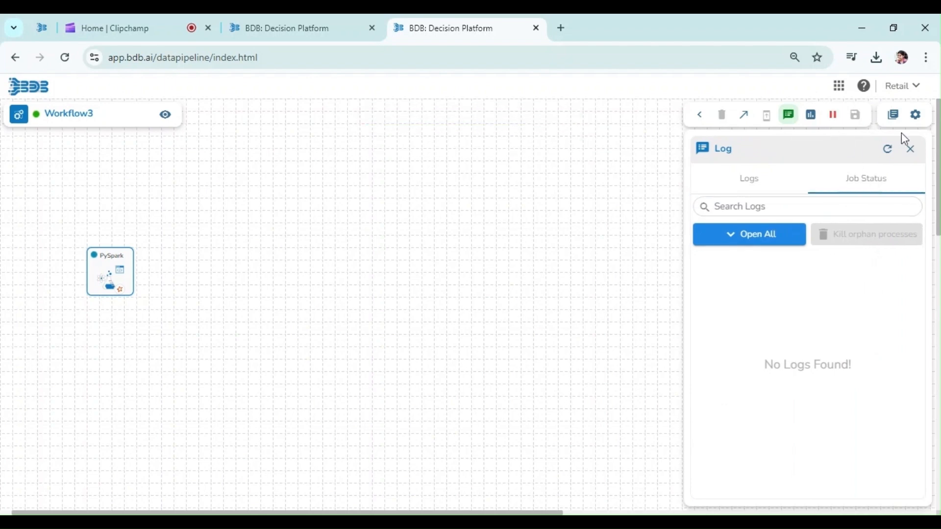
left_click(888, 149)
left_click(889, 150)
left_click(891, 150)
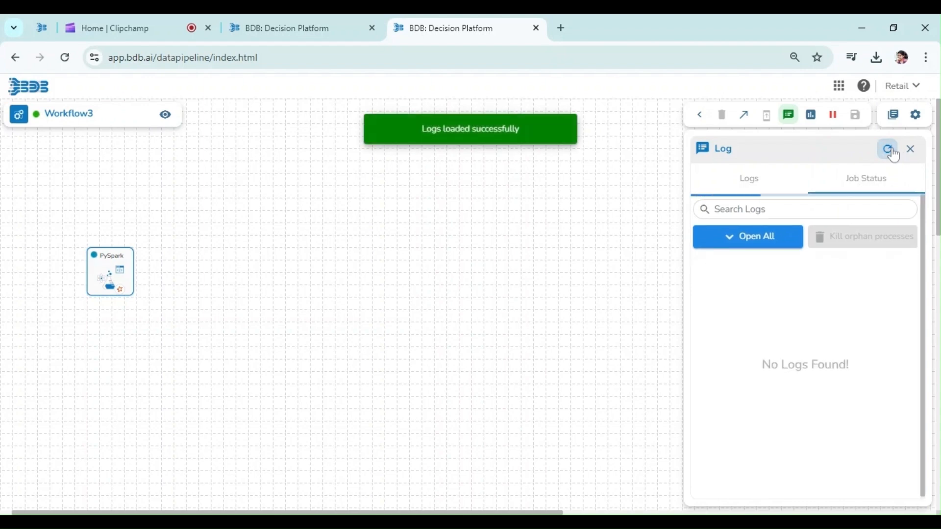
left_click(891, 151)
left_click(890, 150)
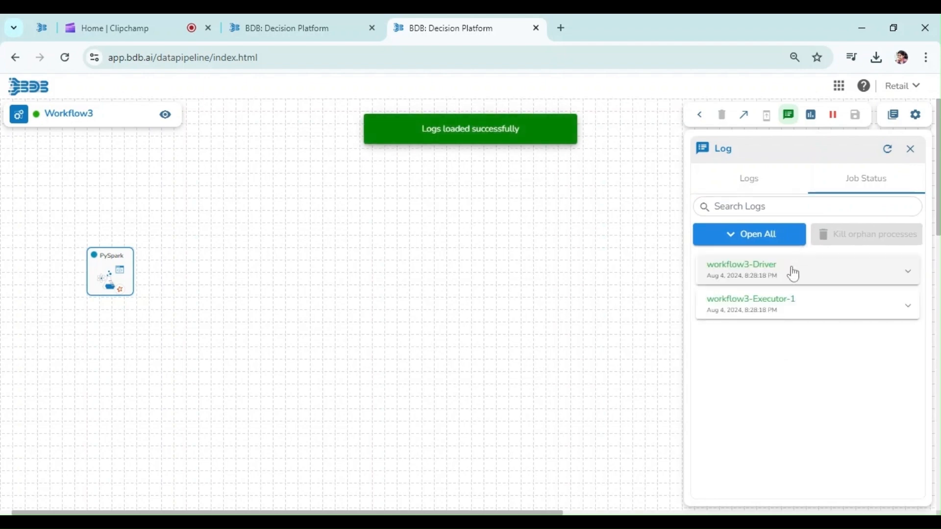
left_click(794, 272)
left_click(794, 273)
left_click(791, 309)
left_click(791, 311)
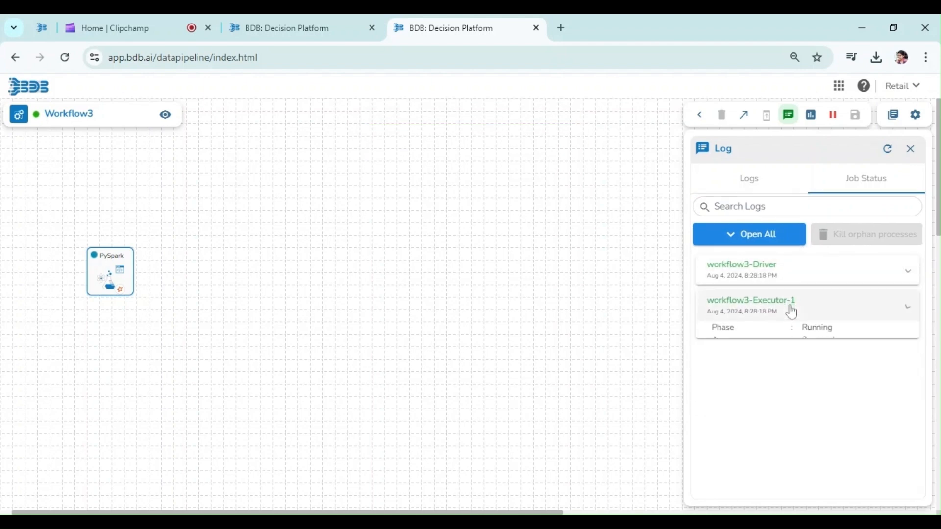
left_click(752, 184)
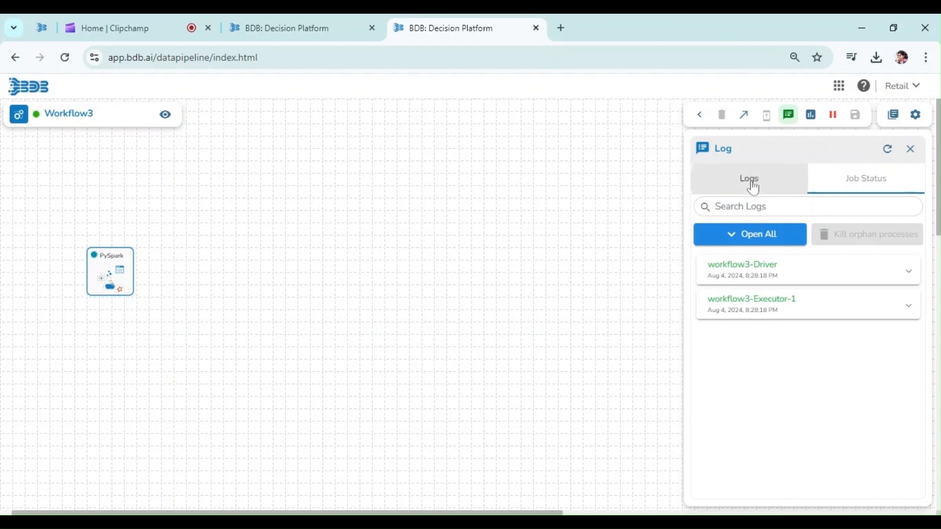
left_click(889, 153)
left_click(888, 151)
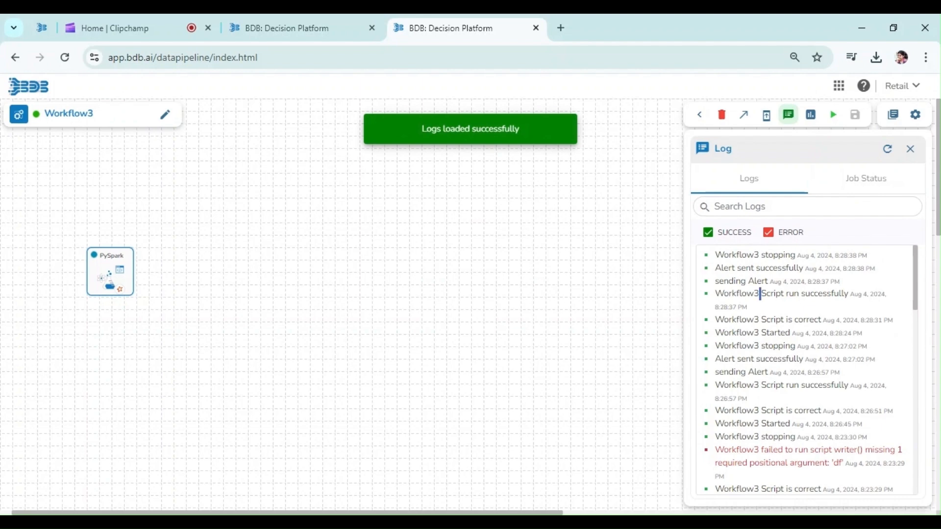
Step: Read through the job log entries for the script run and alert messages
triple_click(747, 294)
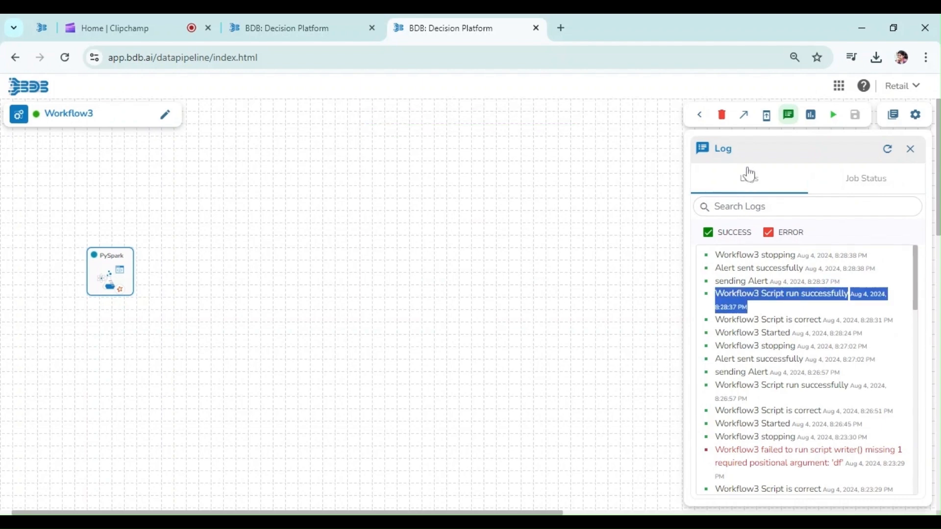
left_click(753, 191)
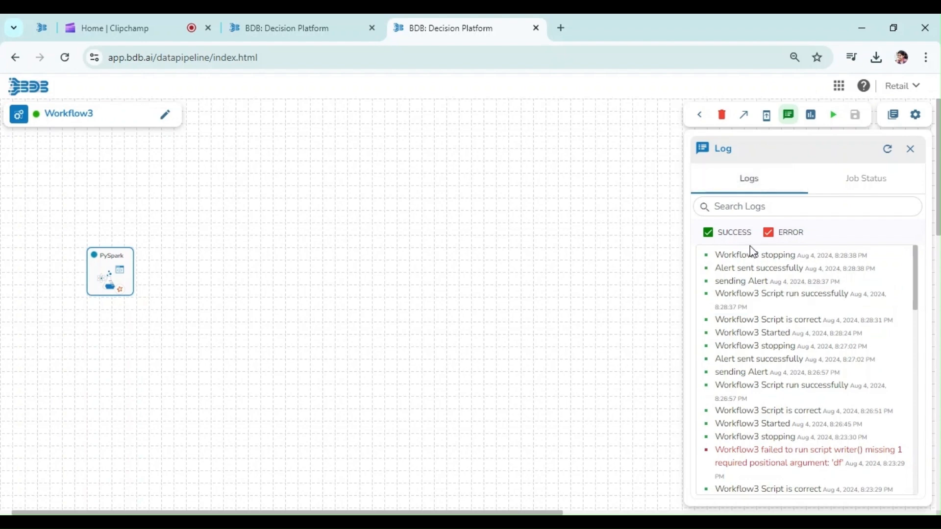
double_click(740, 294)
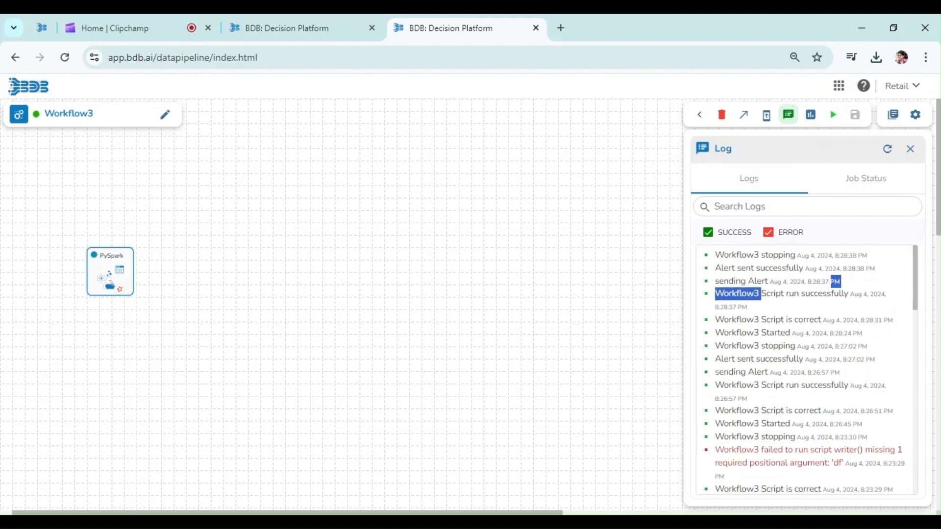
left_click(746, 281)
double_click(746, 267)
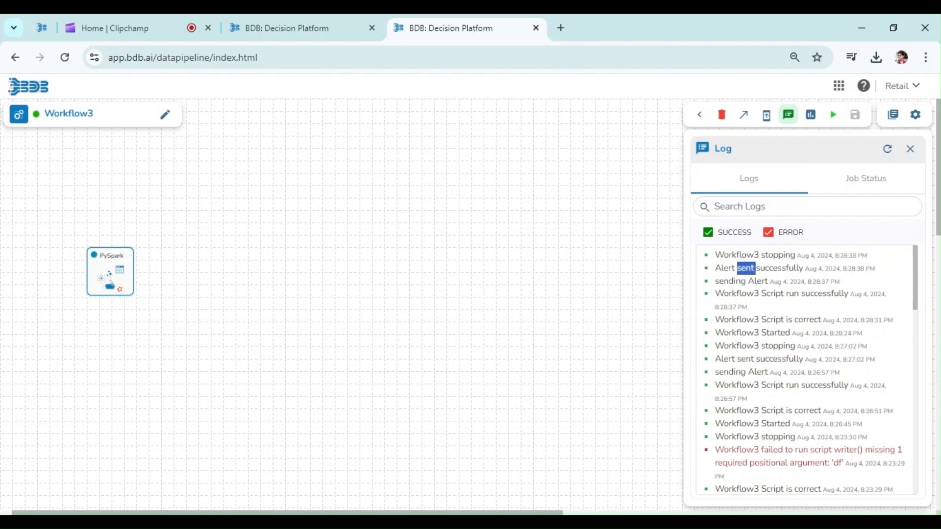
triple_click(744, 255)
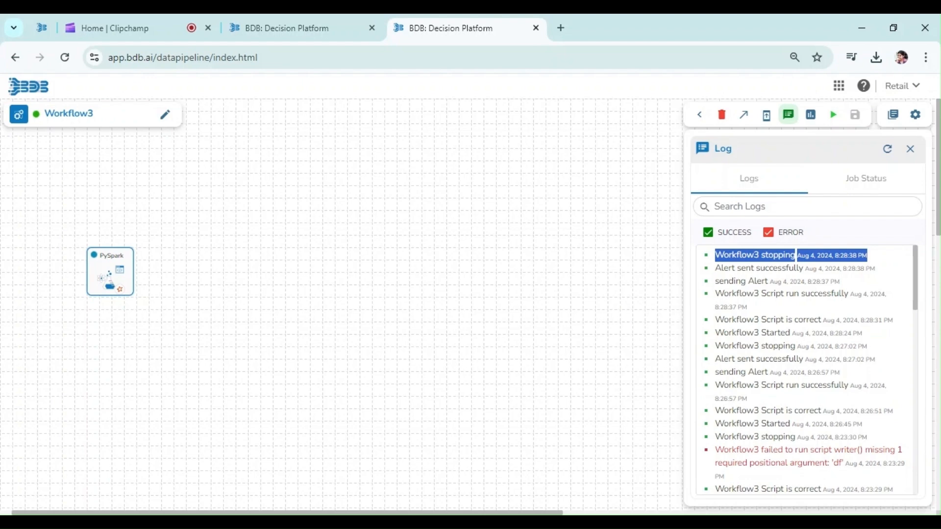
double_click(872, 256)
double_click(746, 268)
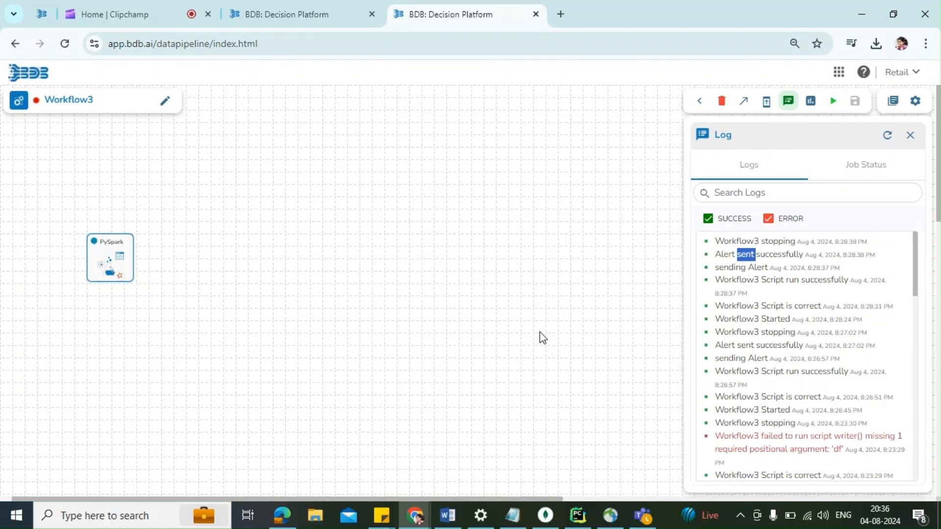
Step: Switch to Microsoft Teams and open the Presales Demo channel to check the job success alerts
left_click(643, 516)
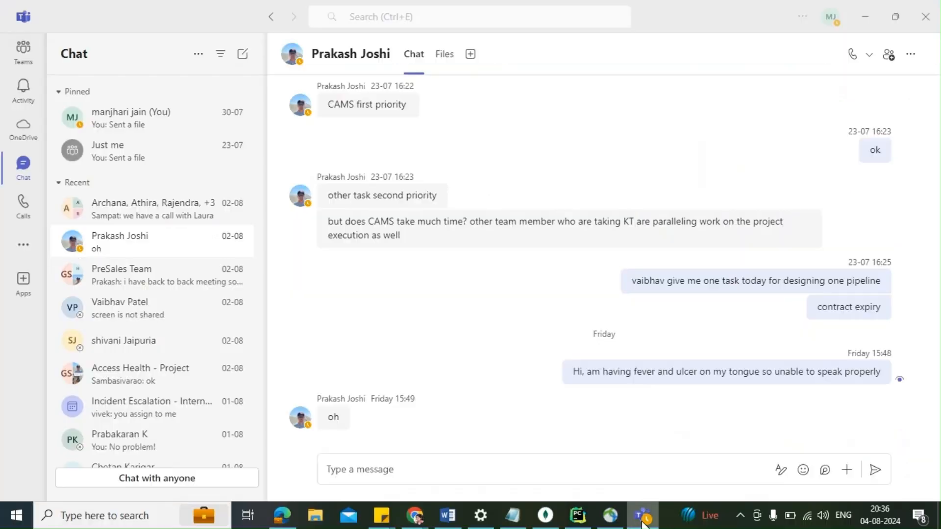
left_click(23, 49)
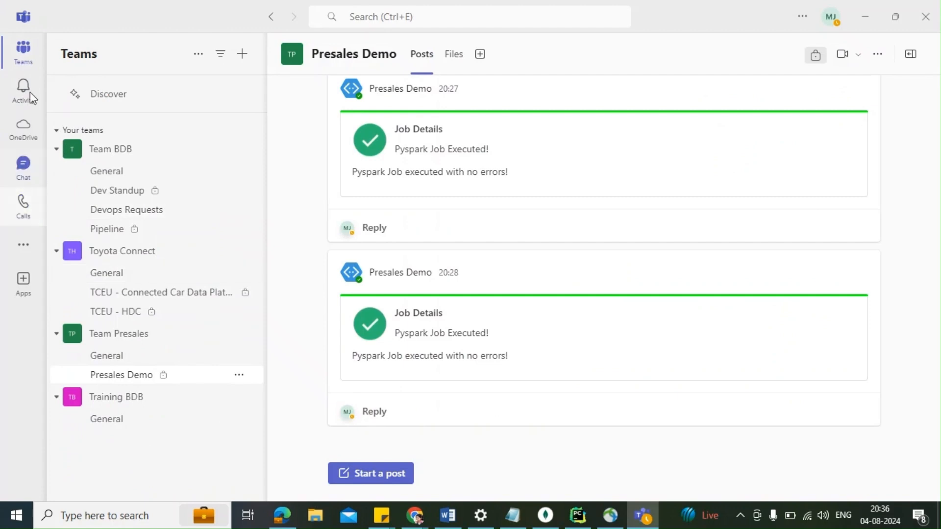
left_click(105, 360)
left_click(106, 382)
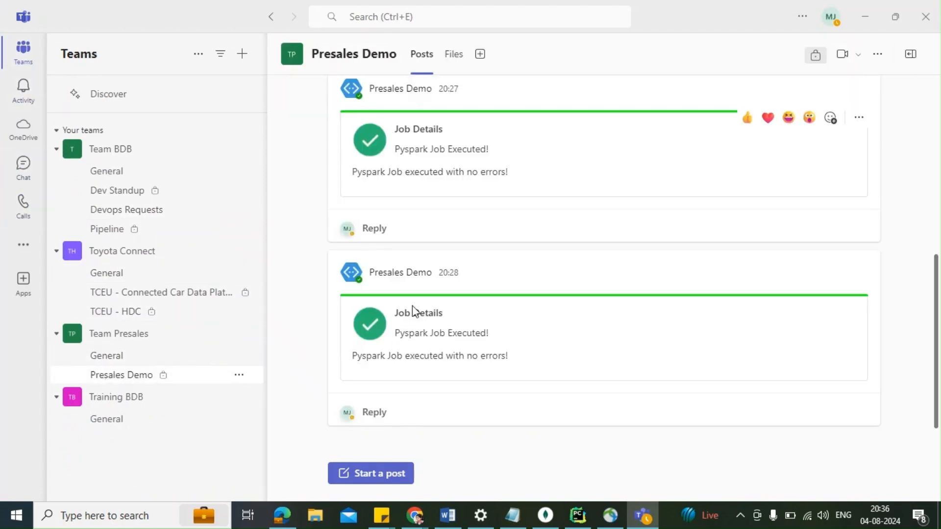